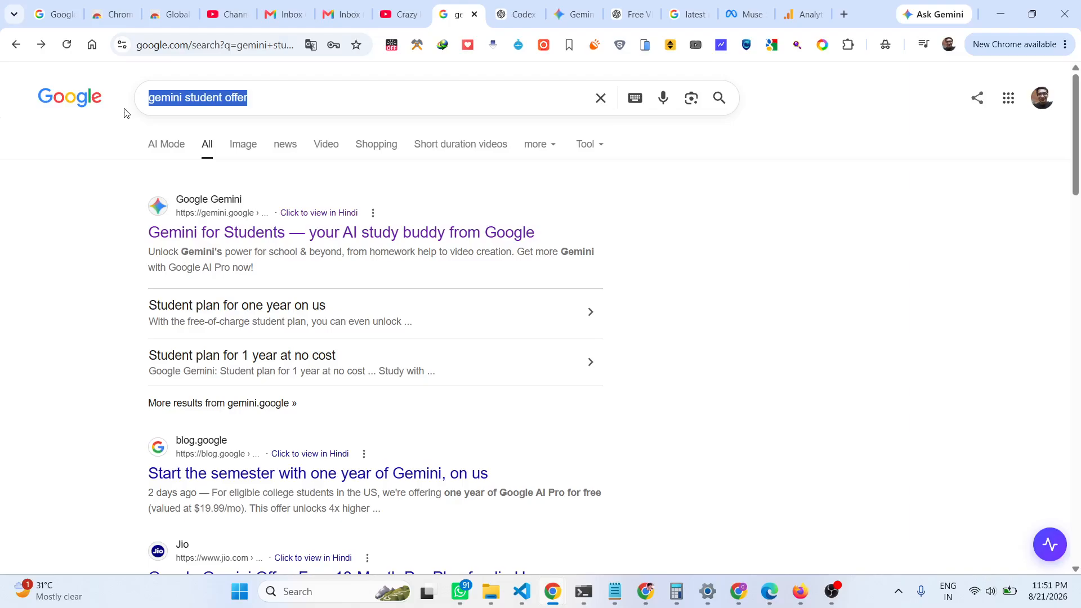
Replace the search query with 'gemini student offer' and run the search.
key(BackSpace)
text(gemini )
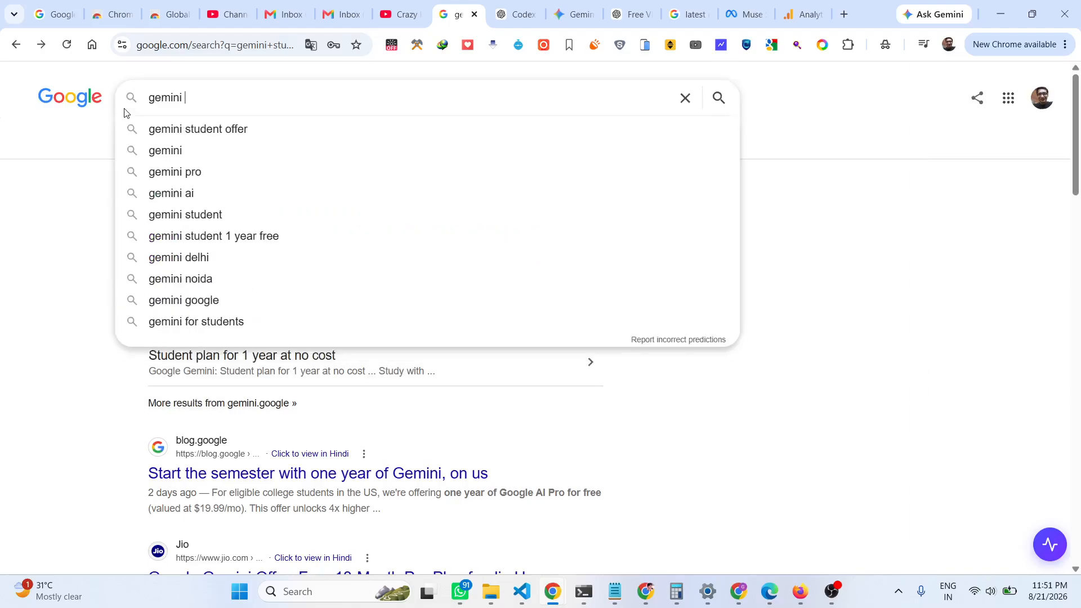
text(student of)
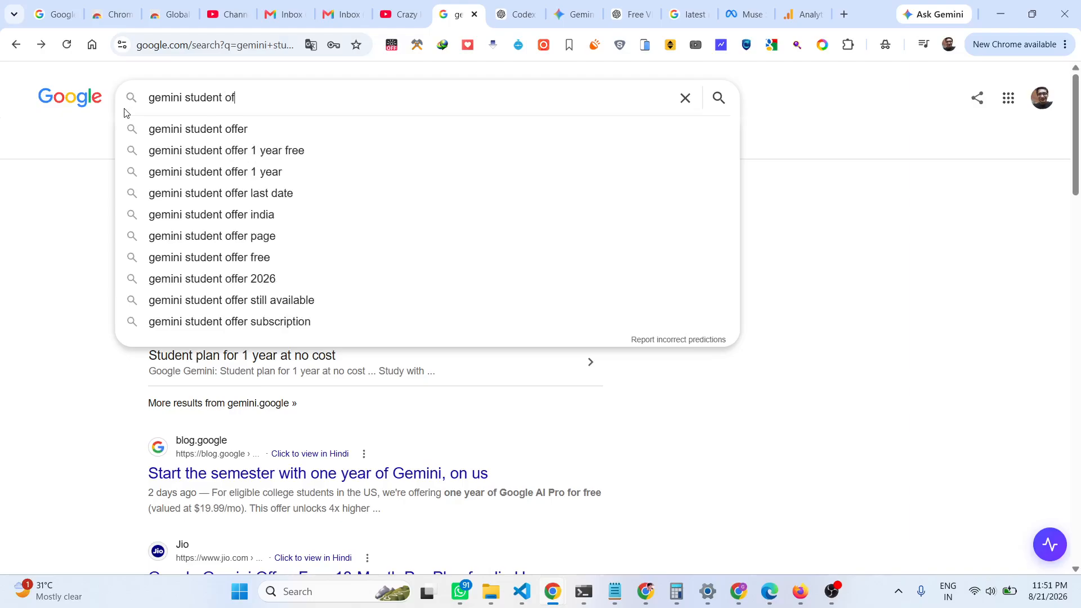
text(fer)
key(Return)
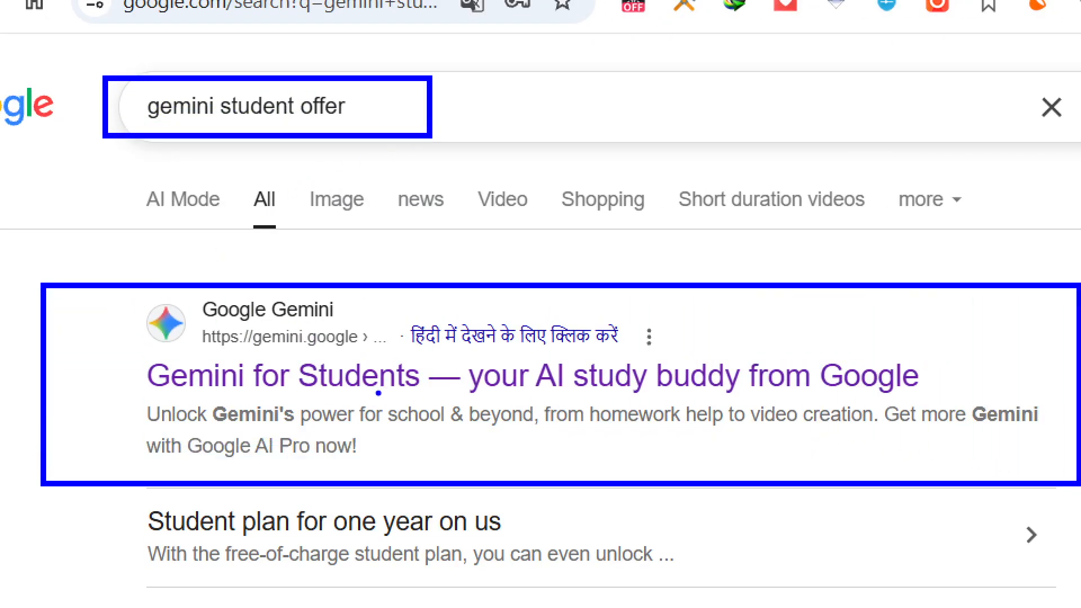
Open the Gemini for Students result and select the phrase 'Gemini Omni' in its description.
click(375, 380)
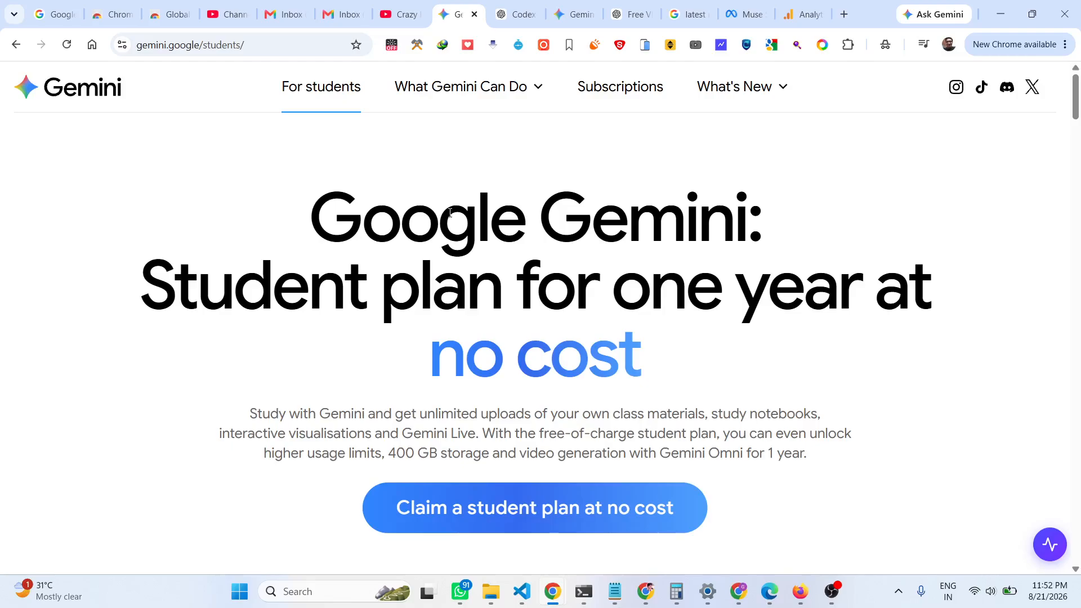
scroll(828, 241, down, 2)
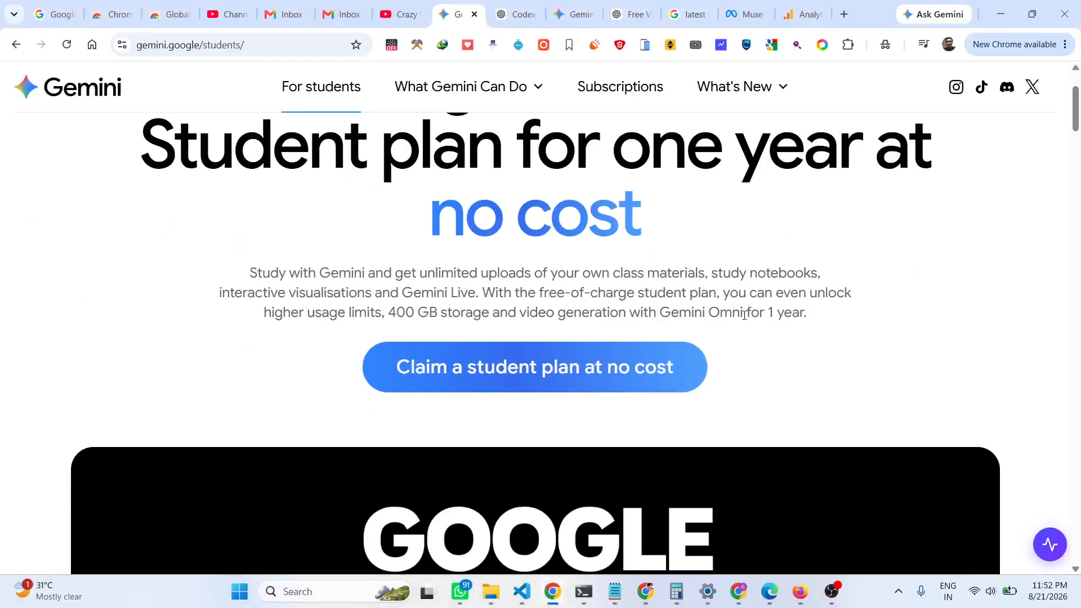
drag(744, 315, 663, 318)
Search Google for 'Gemini Omni' and open the Gemini Omni from Google page.
right_click(680, 316)
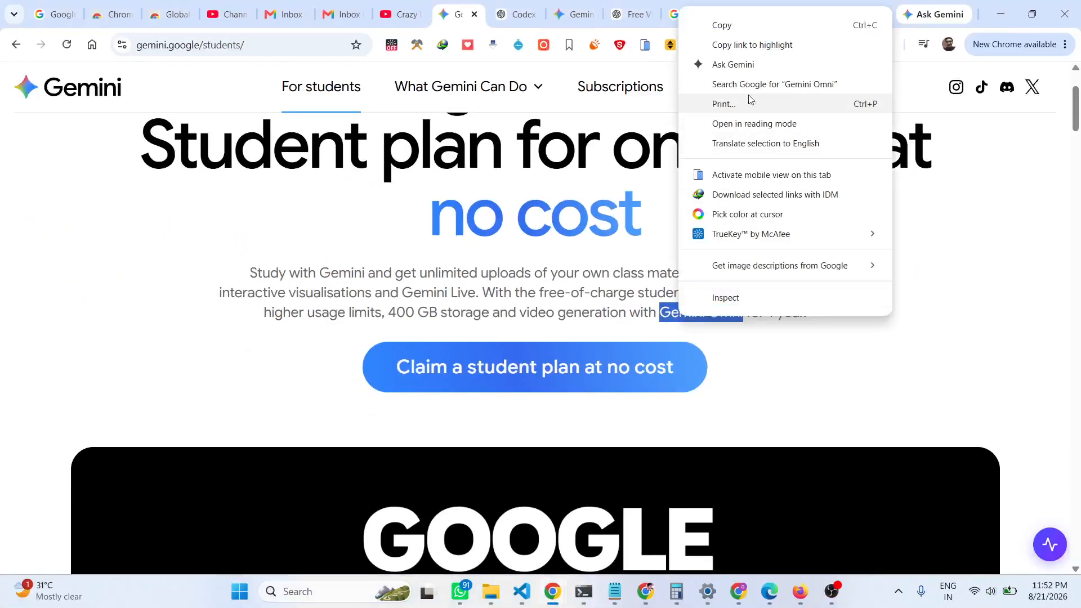
click(757, 85)
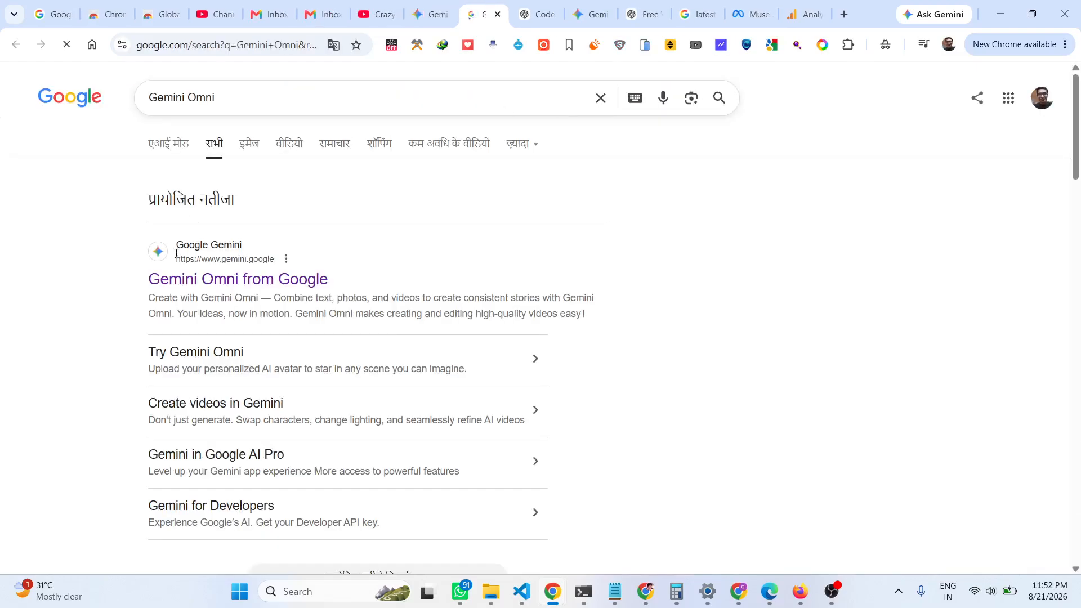
scroll(184, 308, down, 1)
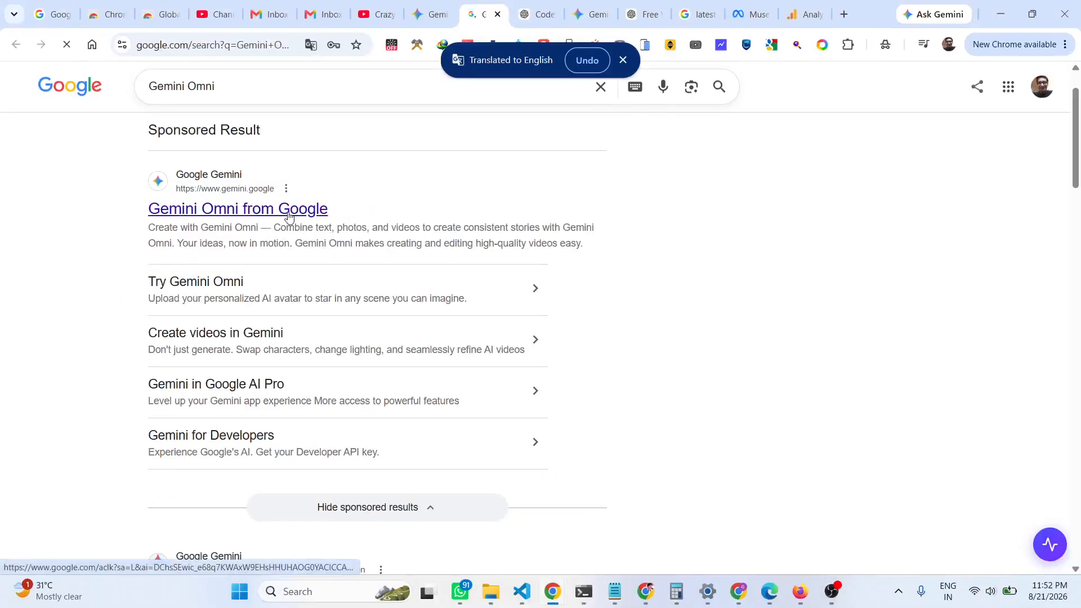
click(287, 213)
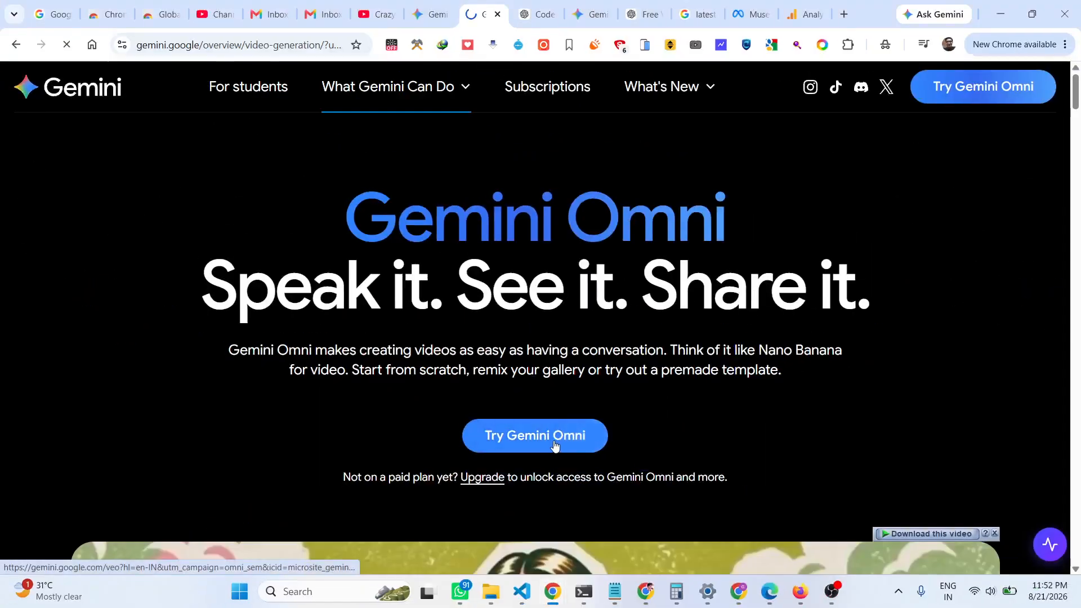
Try Gemini Omni video generation, then return to the Gemini students page.
click(553, 444)
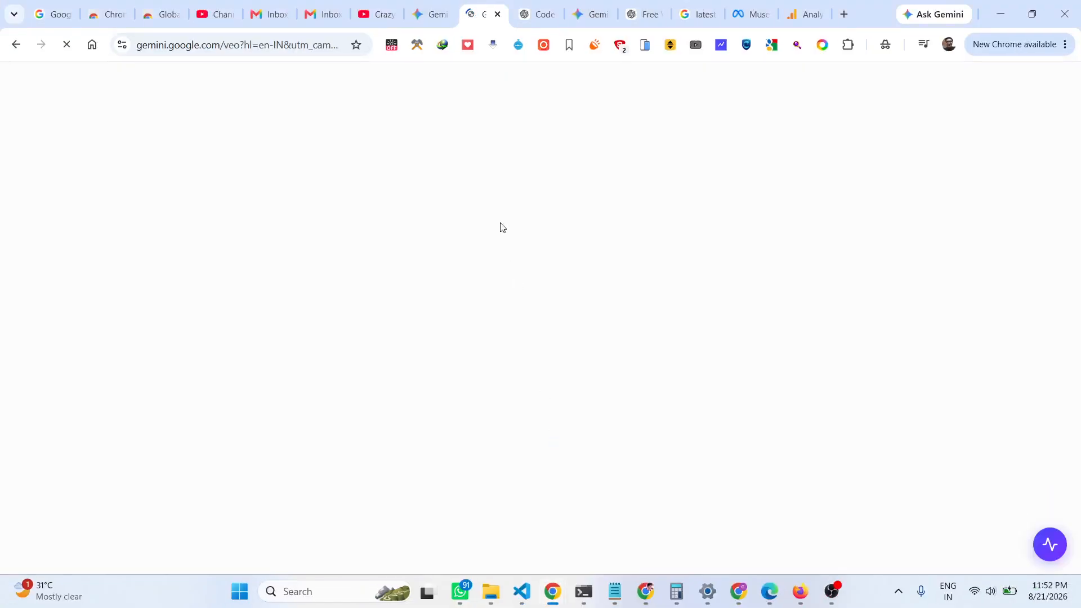
click(430, 14)
mouse_move(467, 86)
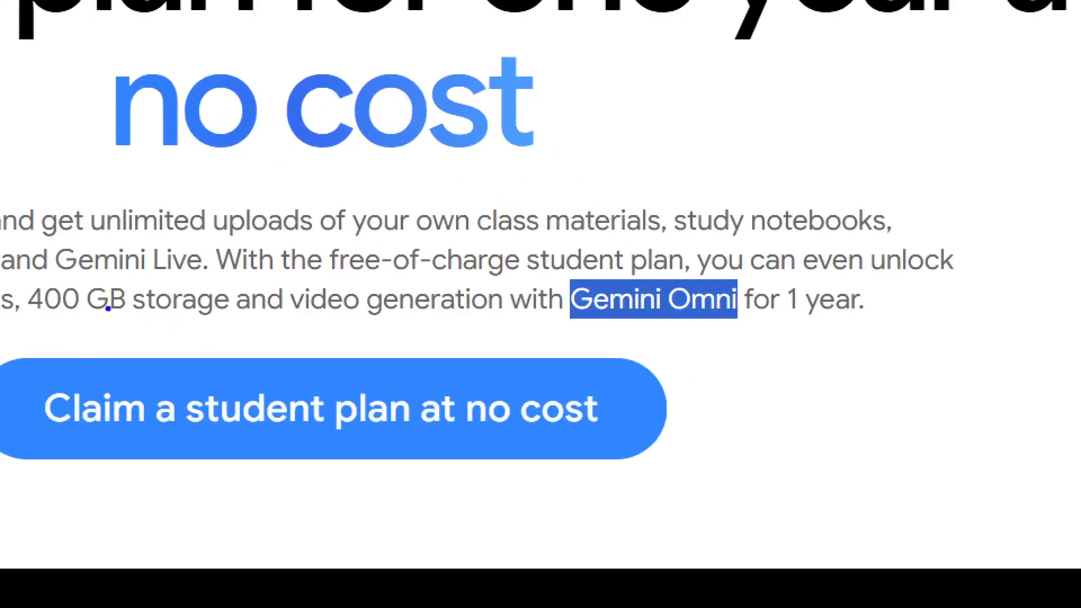
mouse_move(25, 277)
mouse_down()
mouse_move(78, 316)
mouse_move(239, 328)
mouse_move(259, 289)
mouse_move(166, 272)
mouse_up()
mouse_move(304, 279)
mouse_down()
mouse_move(293, 283)
mouse_move(523, 347)
mouse_move(907, 318)
mouse_move(766, 285)
mouse_up()
key(Escape)
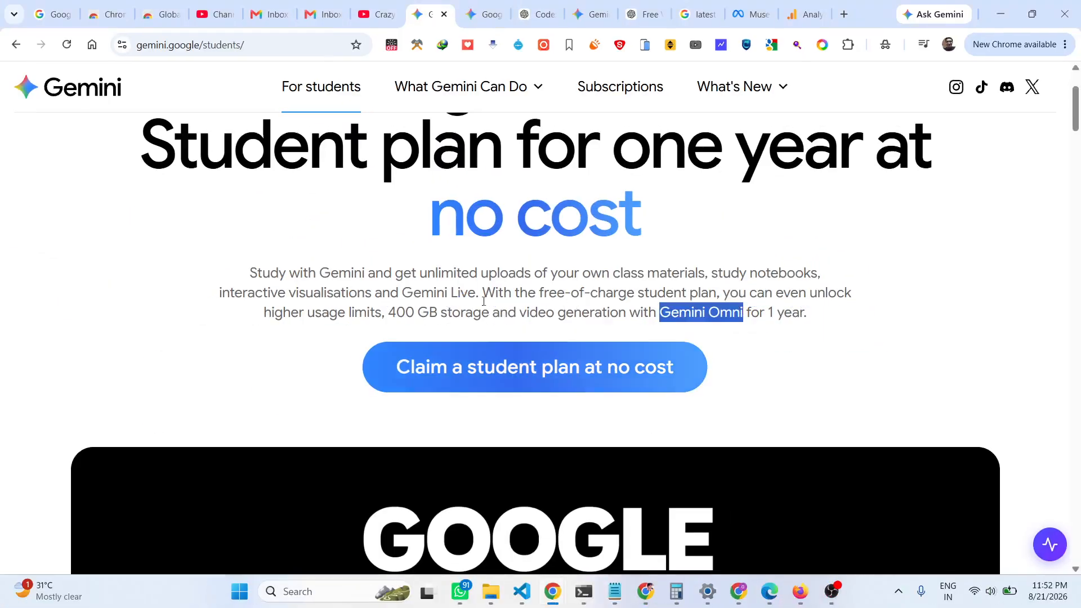
key(ctrl+1)
drag(485, 246, 1008, 318)
key(Escape)
scroll(478, 373, down, 15)
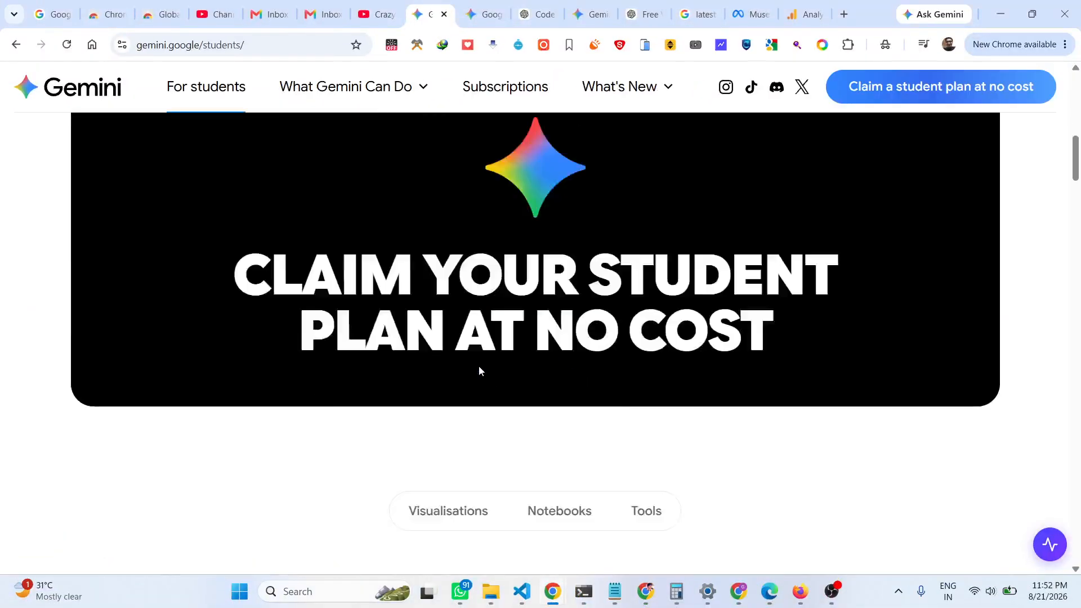
scroll(478, 370, down, 15)
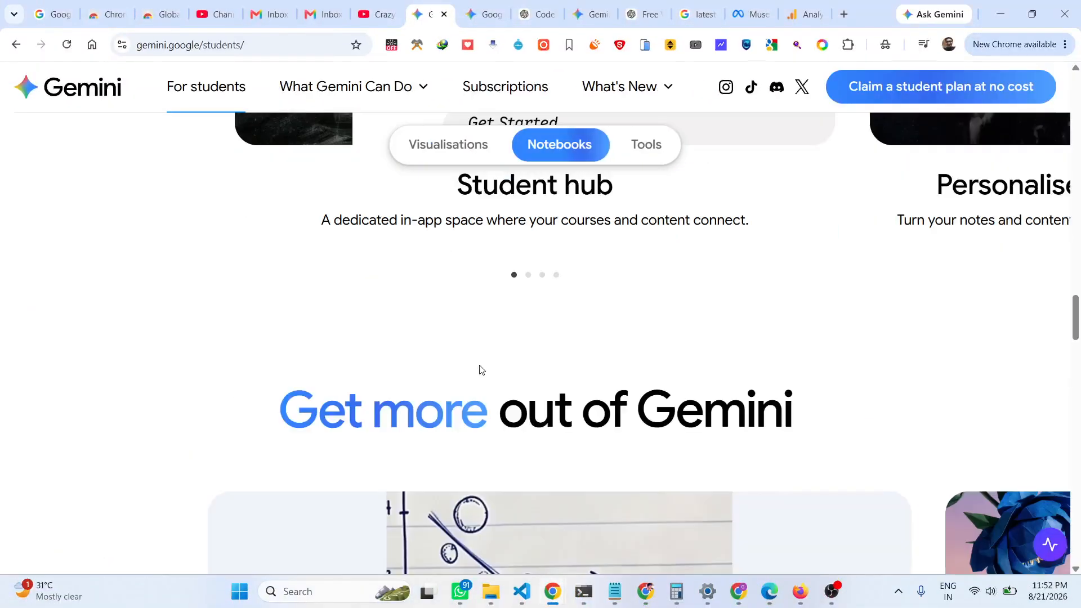
scroll(480, 366, down, 8)
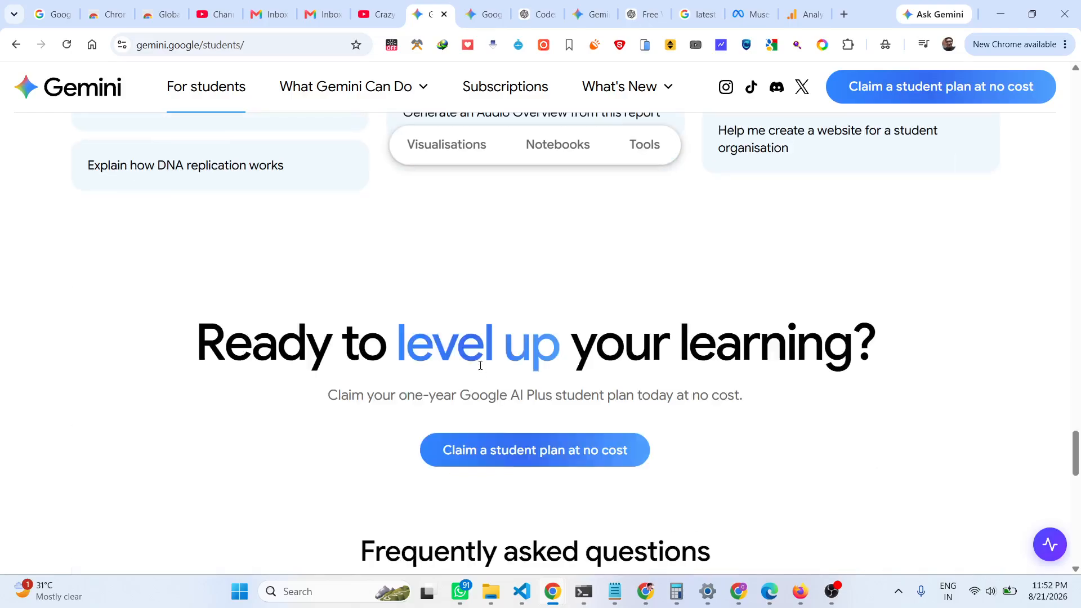
scroll(480, 366, up, 20)
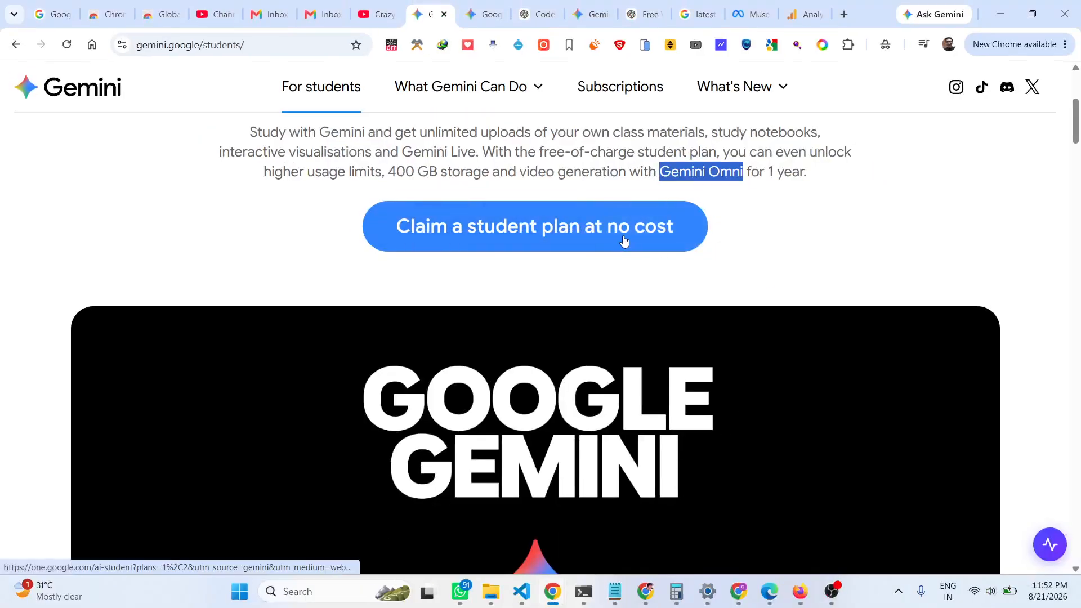
Claim the no-cost student plan and review the AI Plus (400 GB) and AI Pro (5 TB) benefits.
click(795, 290)
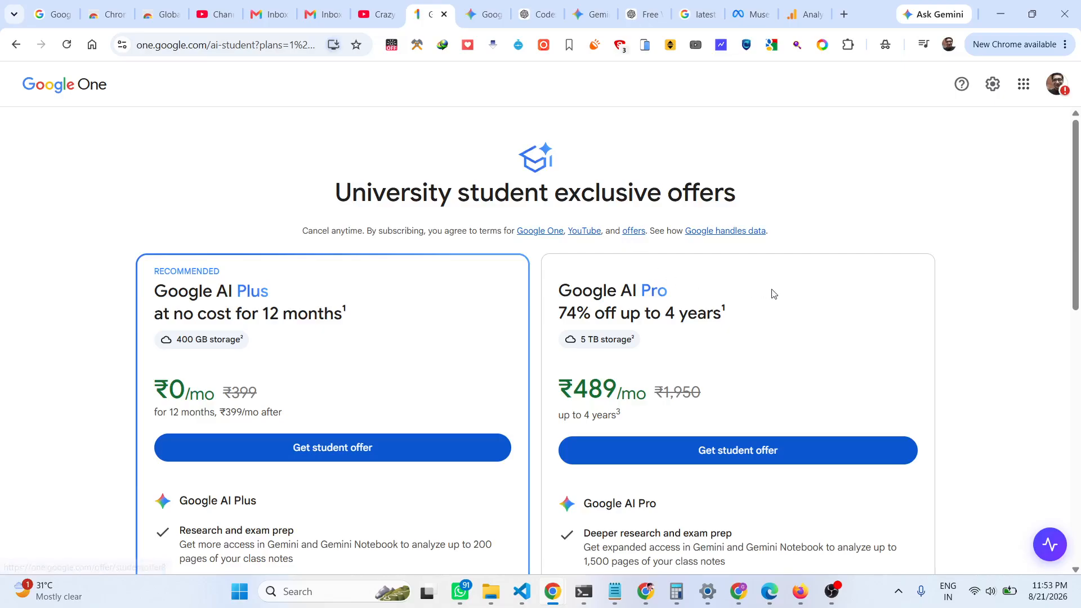
scroll(772, 294, down, 7)
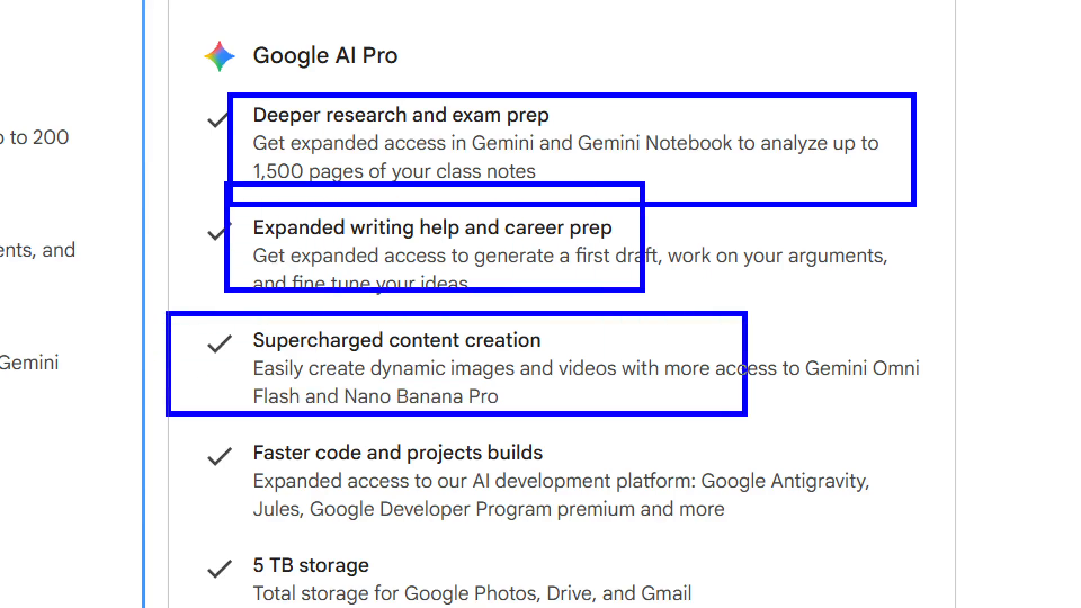
scroll(824, 362, down, 3)
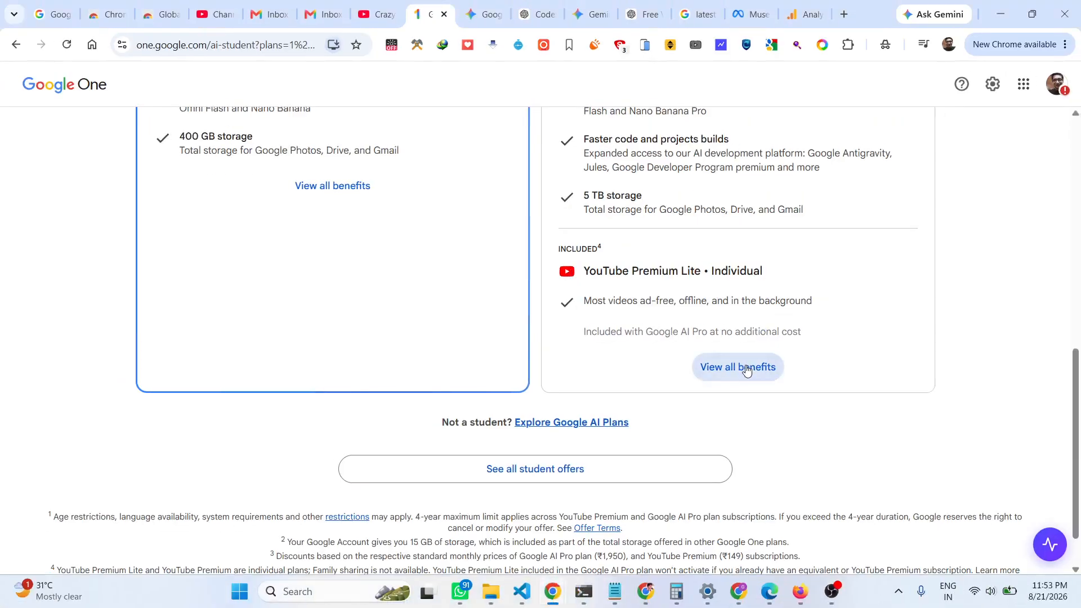
click(746, 368)
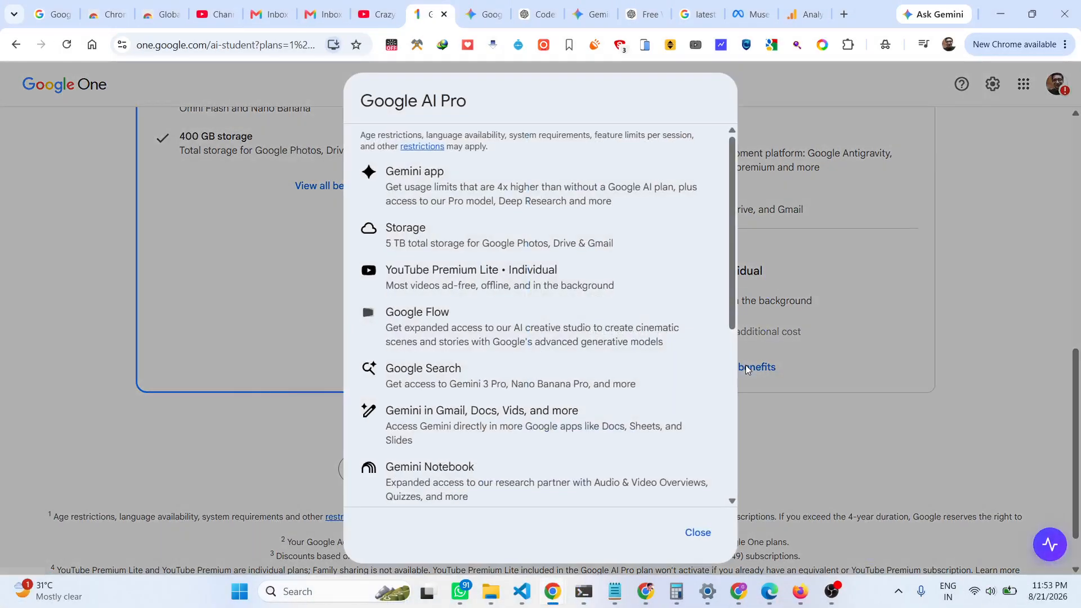
scroll(631, 384, down, 5)
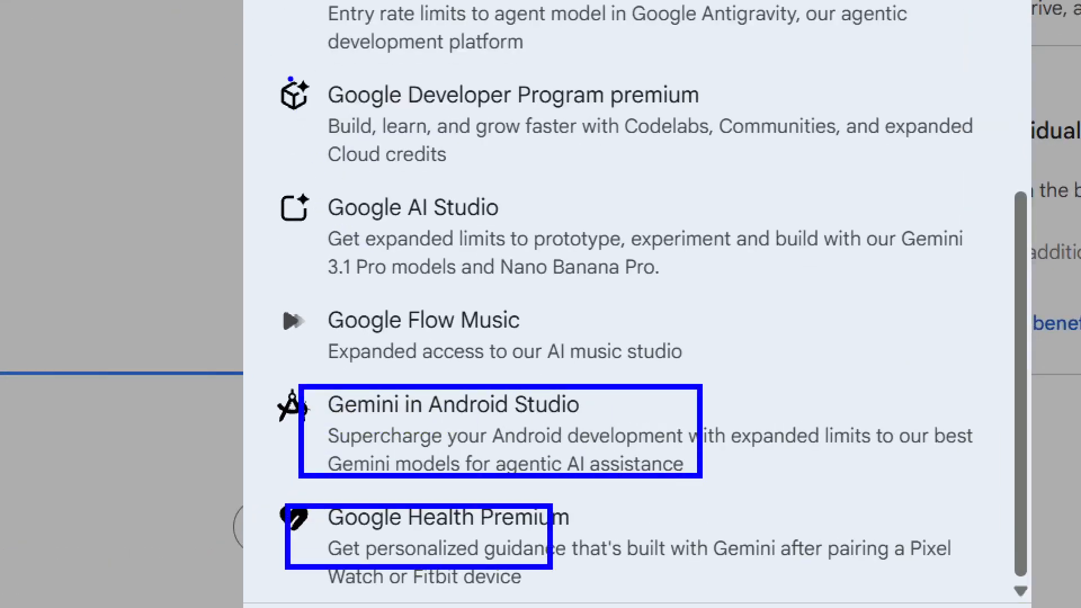
scroll(555, 323, up, 5)
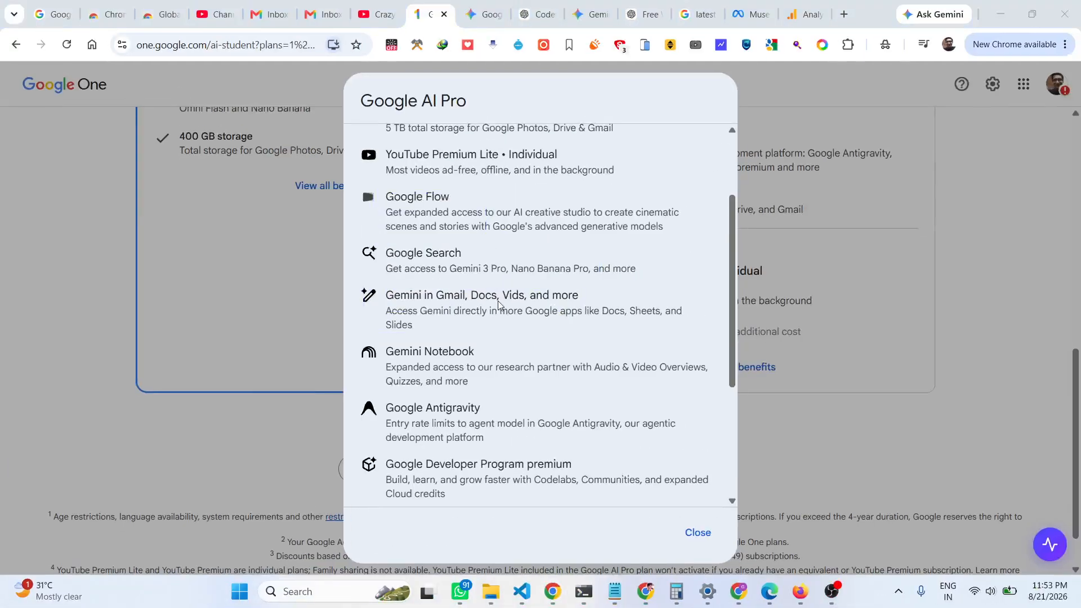
scroll(497, 304, up, 3)
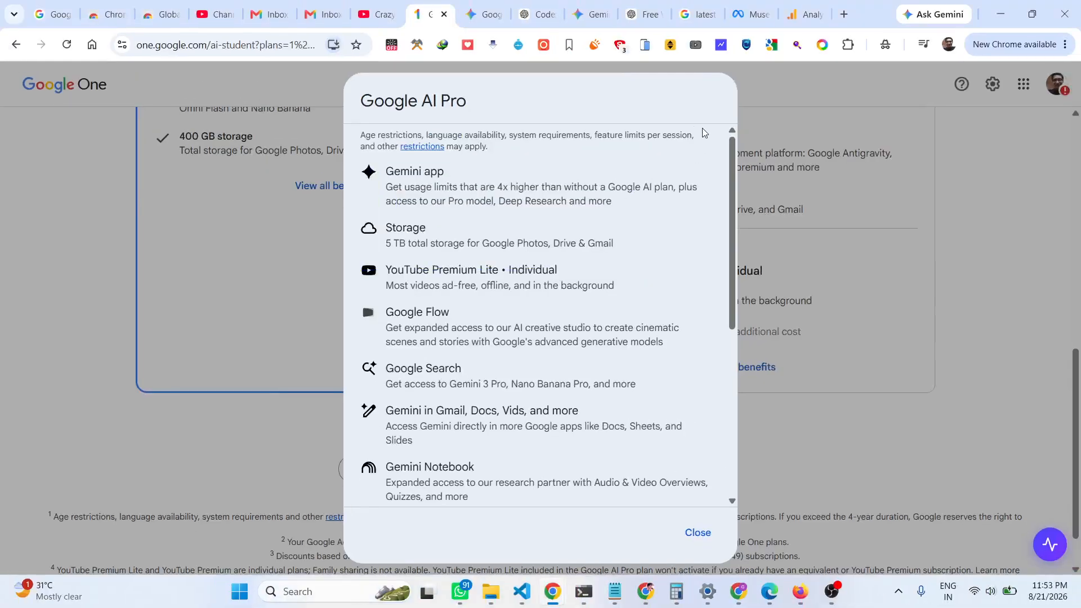
Get the Google AI Pro student offer and continue to SheerID verification.
click(696, 530)
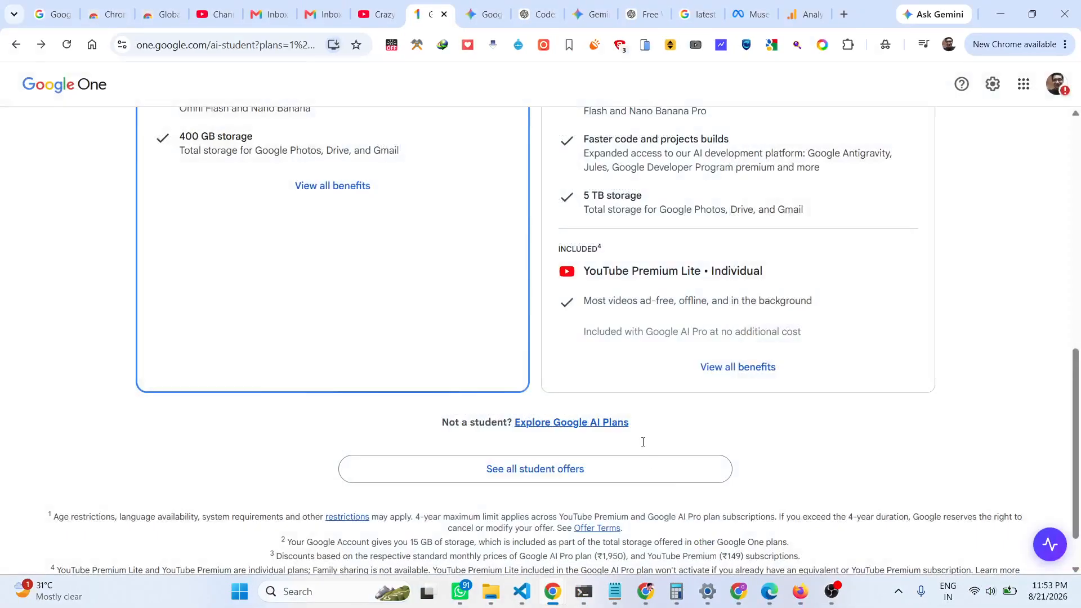
scroll(647, 450, up, 6)
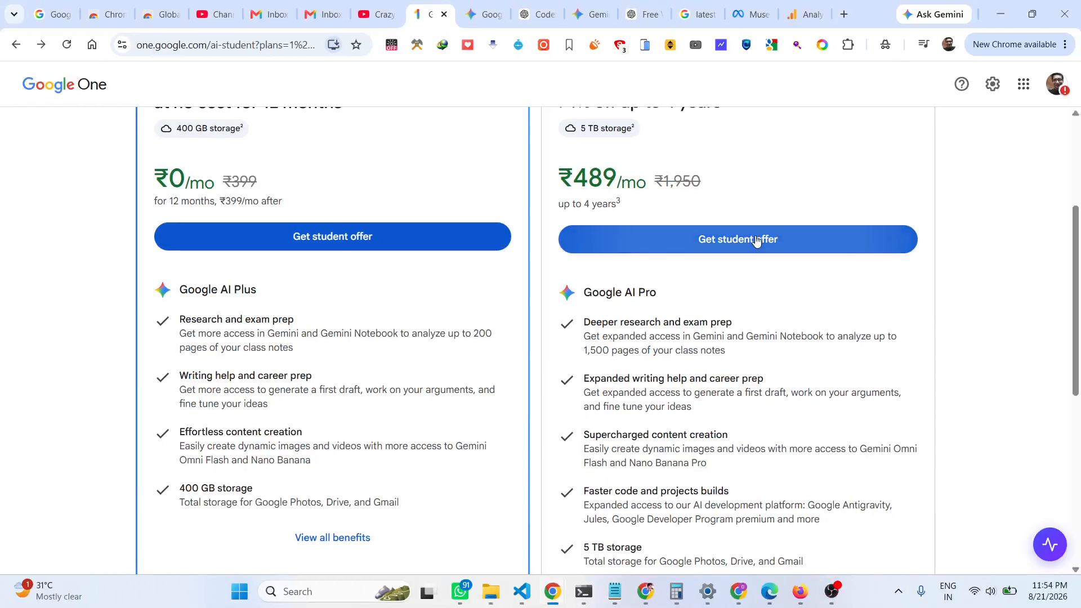
click(756, 241)
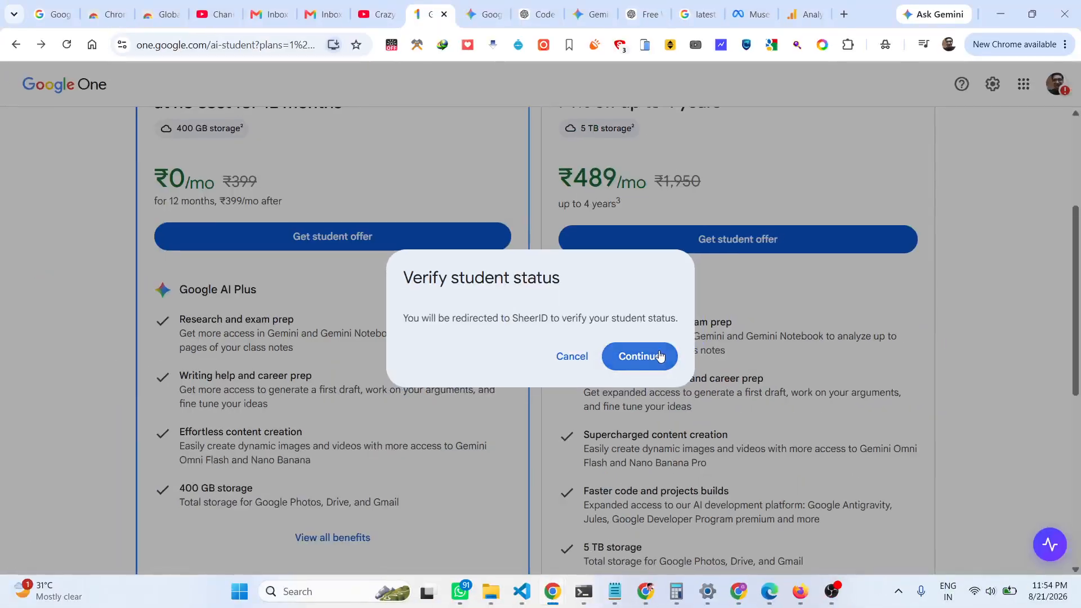
click(661, 356)
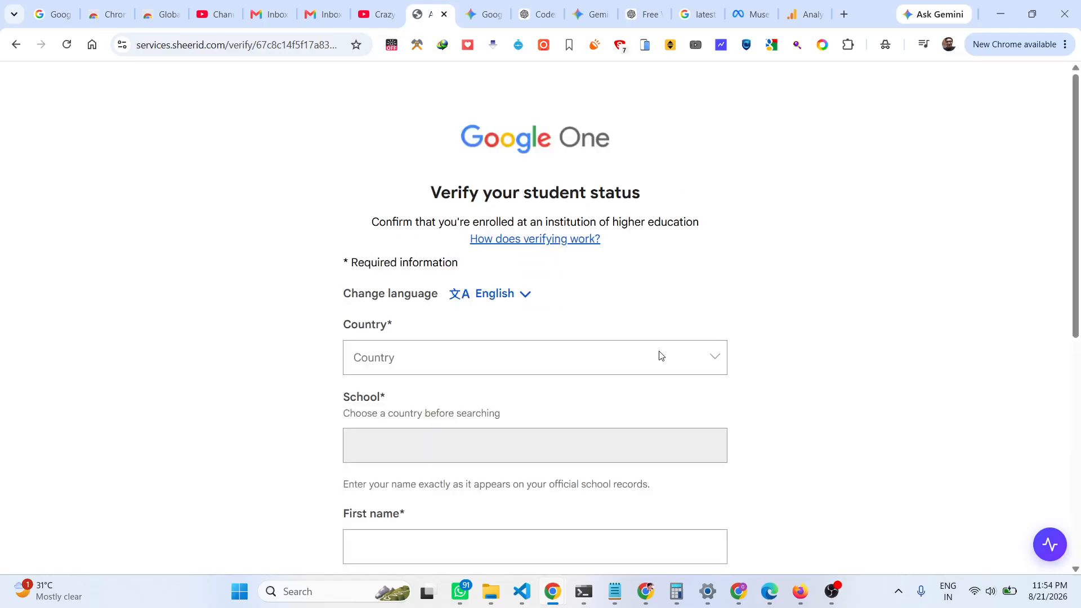
Set the country to India and the school to A P J Abdul Kalam Technological University.
scroll(666, 328, down, 2)
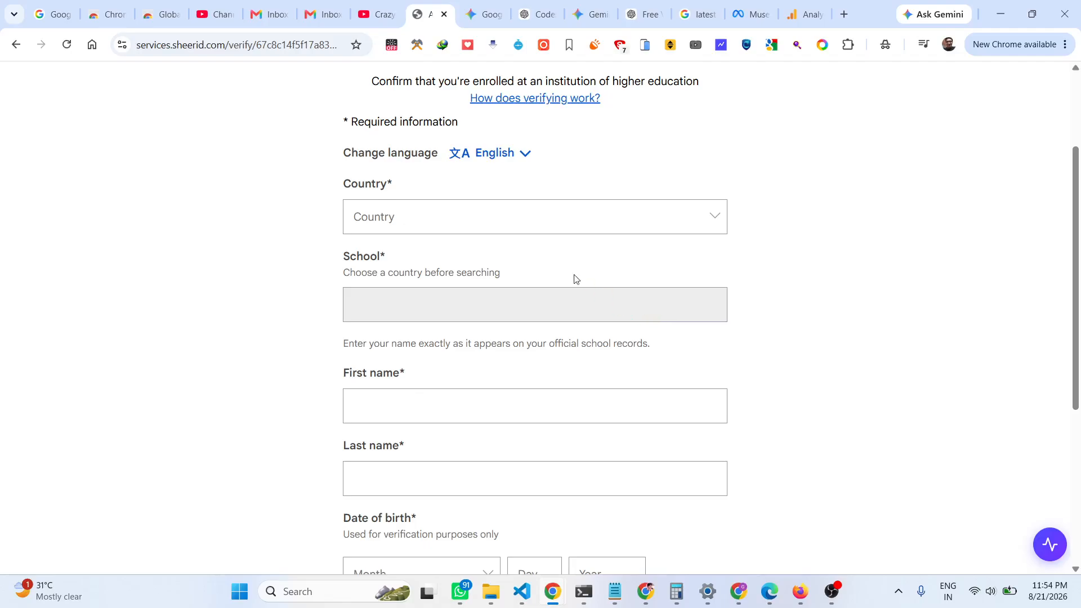
click(473, 219)
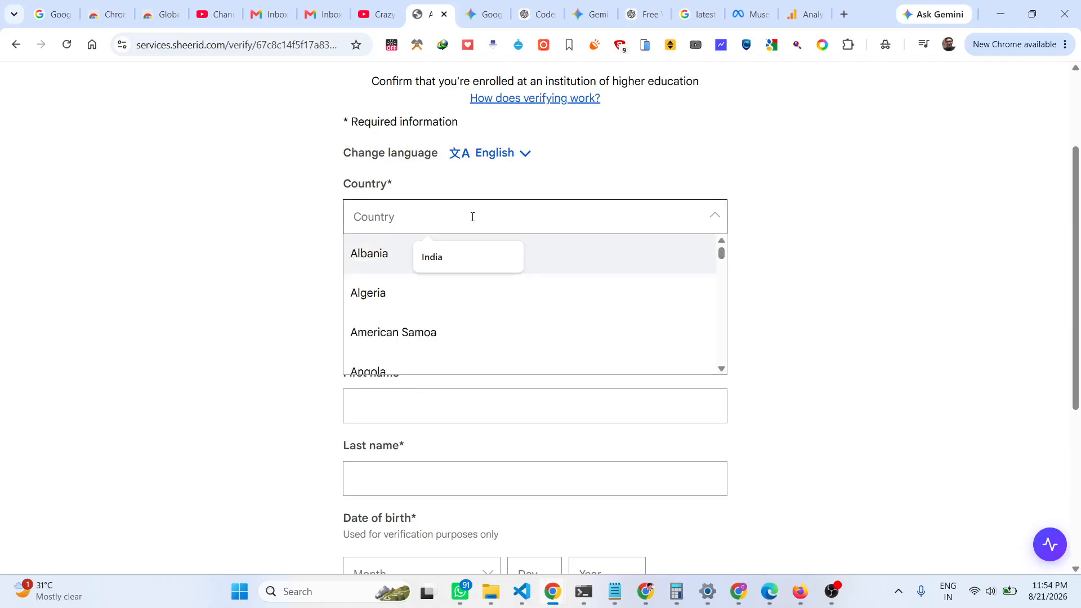
text(ind)
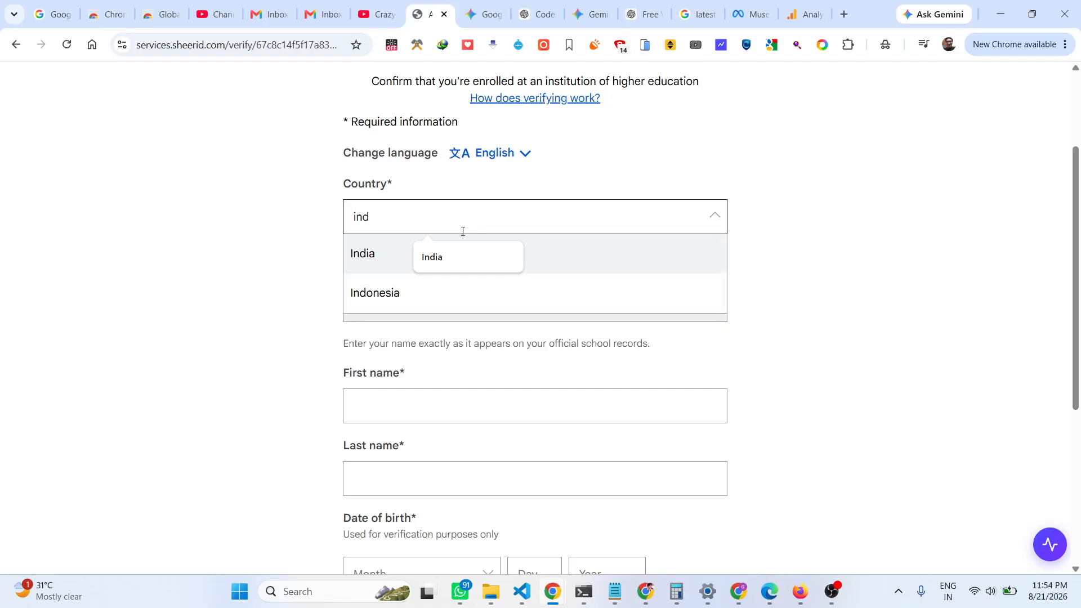
click(398, 254)
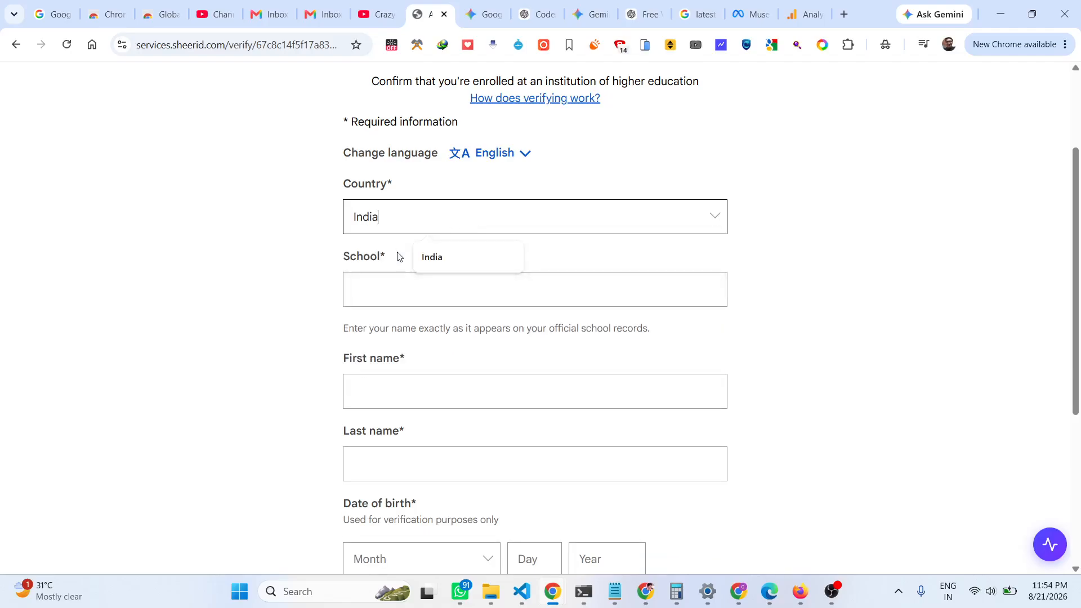
click(392, 283)
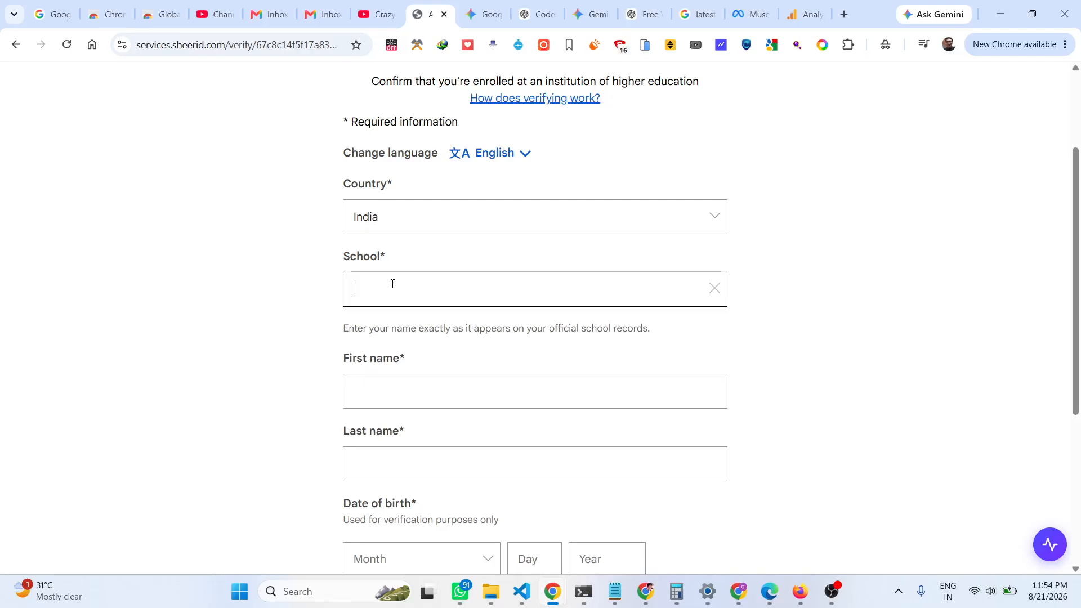
text(A)
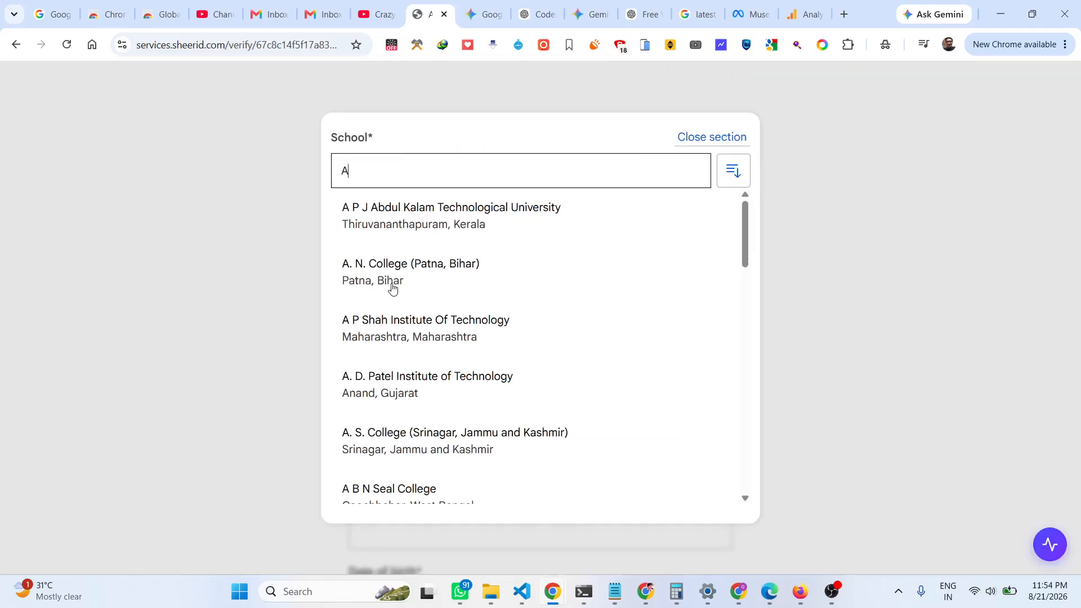
scroll(434, 296, down, 10)
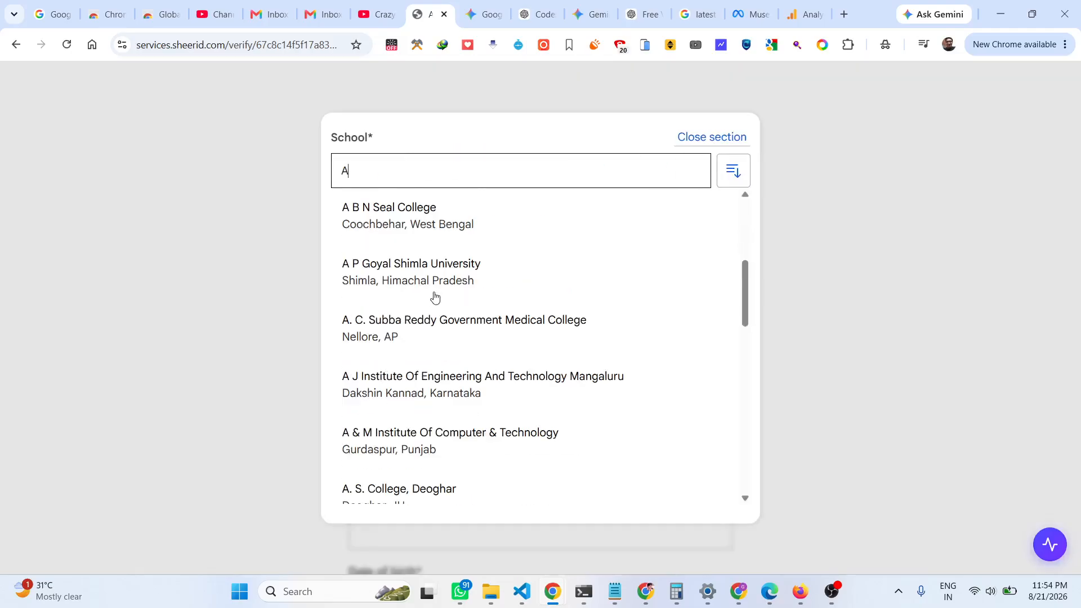
scroll(434, 296, up, 10)
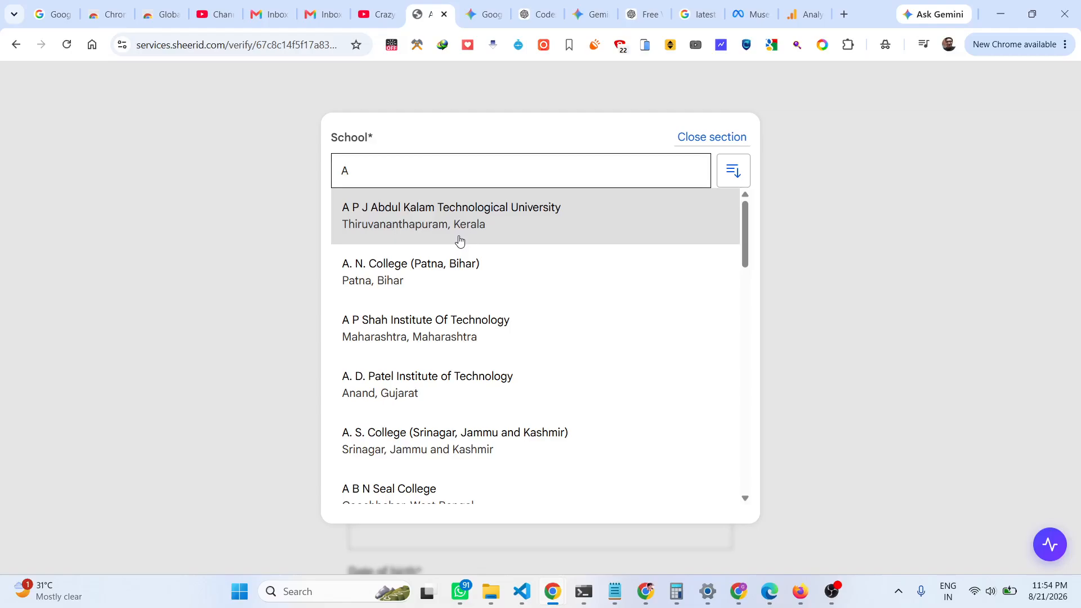
click(459, 241)
Enter the student's first and last name.
scroll(483, 252, down, 2)
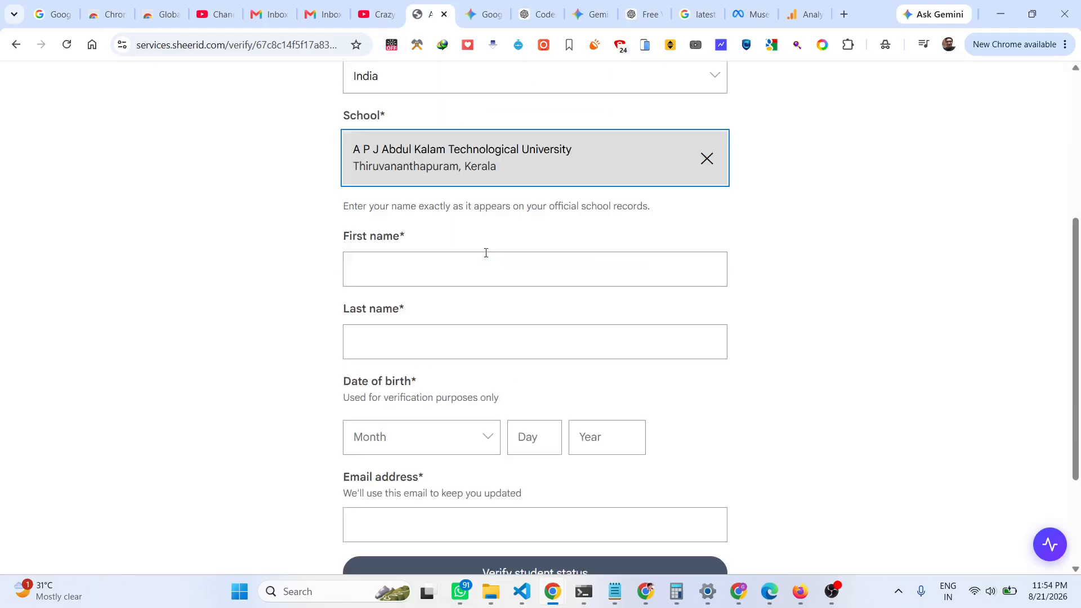
click(462, 269)
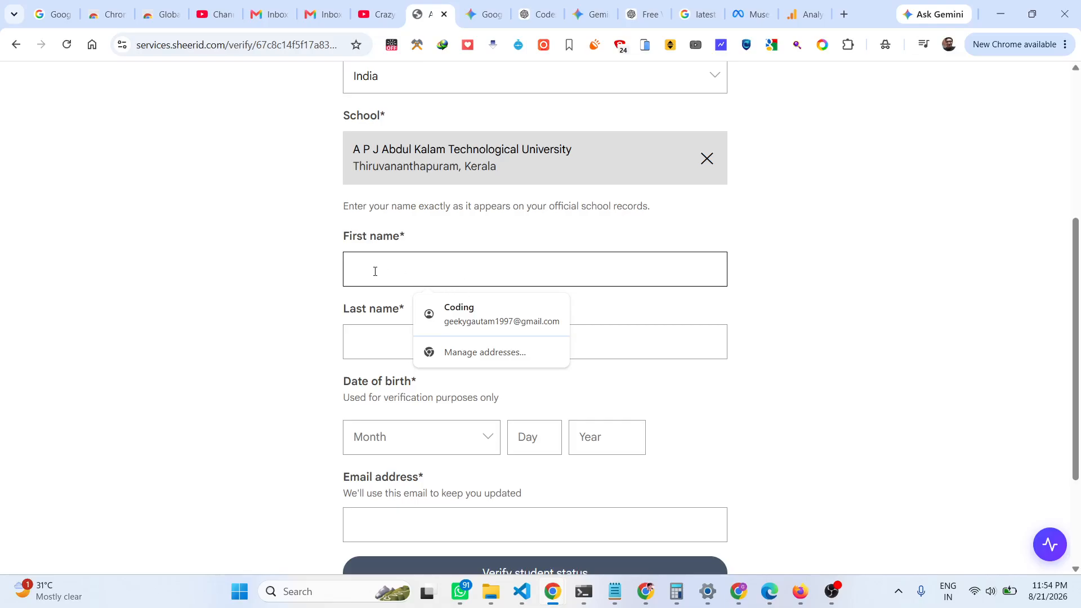
key(Tab)
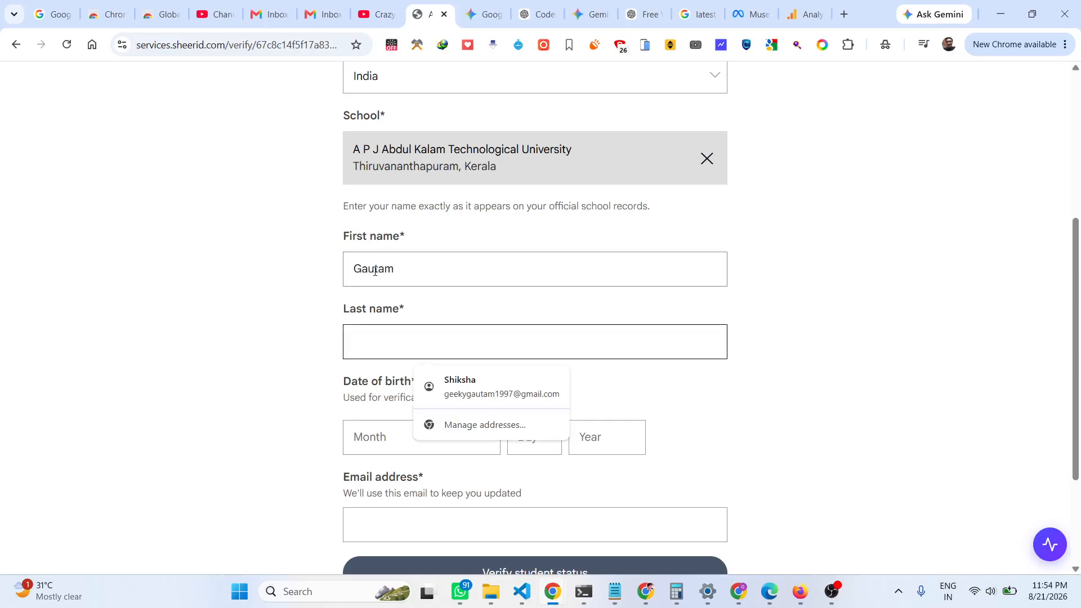
scroll(426, 200, down, 3)
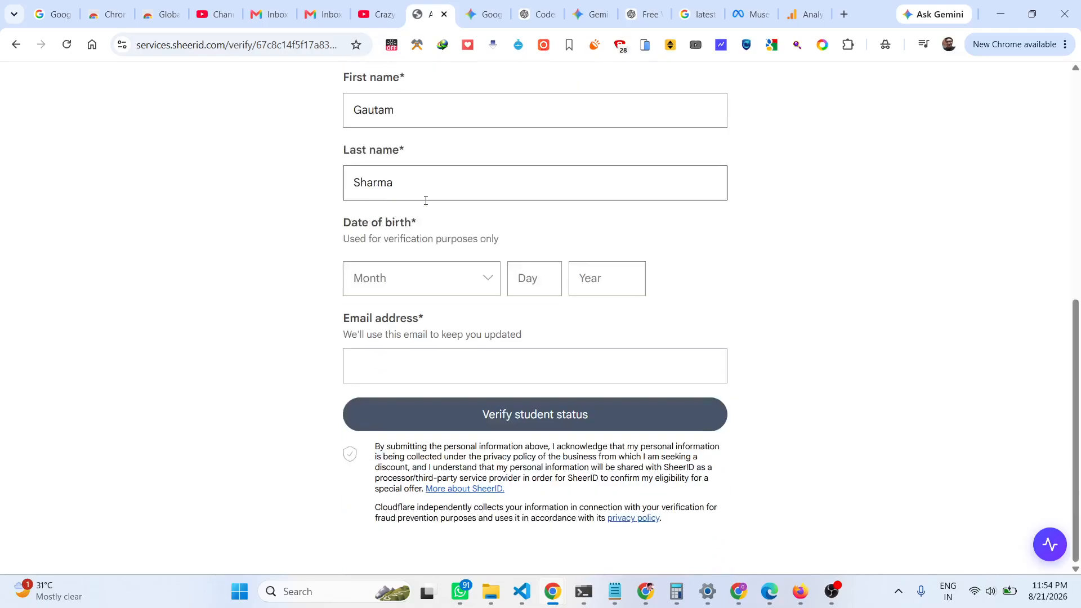
click(437, 269)
text(11)
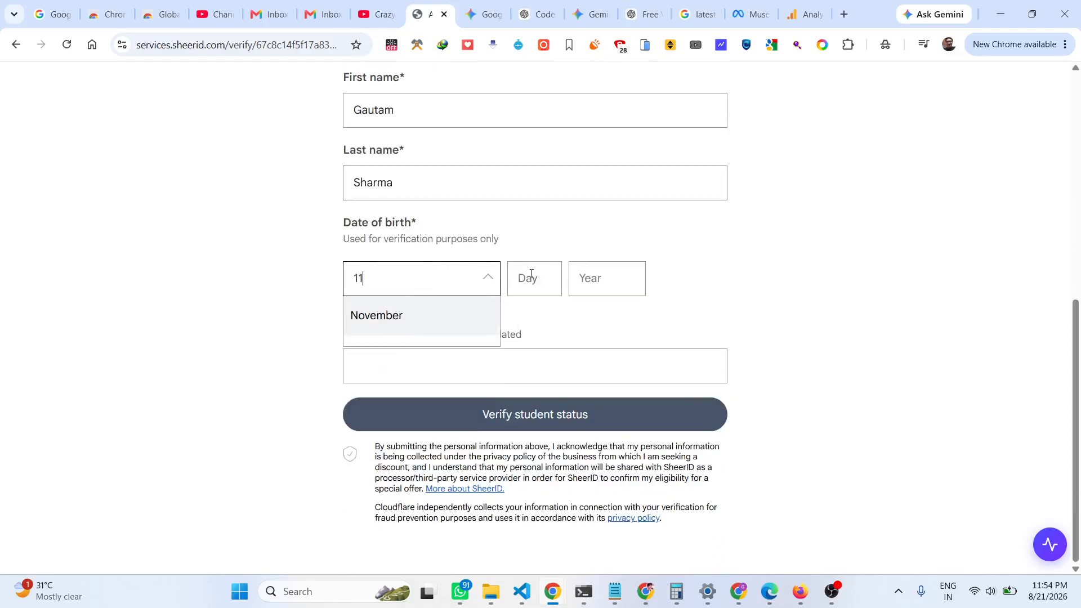
click(534, 286)
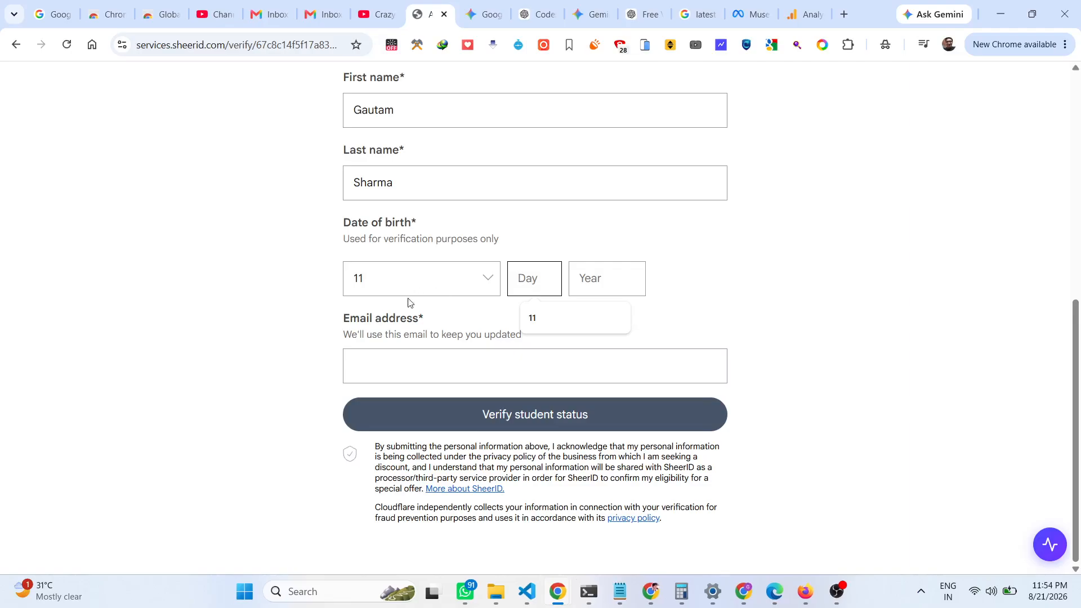
click(369, 285)
double_click(355, 281)
text(1997)
double_click(366, 278)
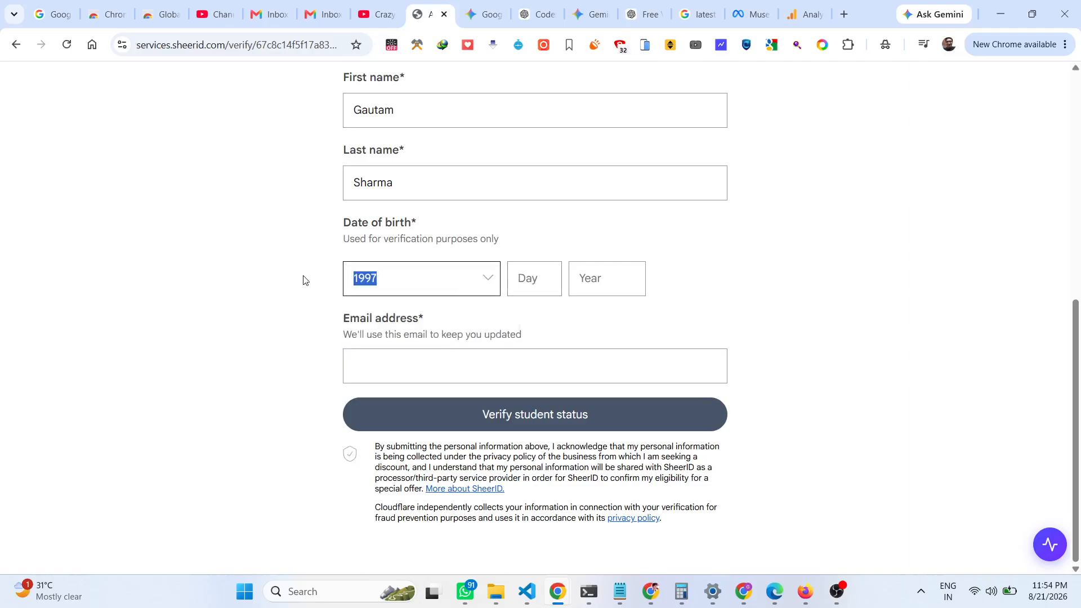
text(0)
key(BackSpace)
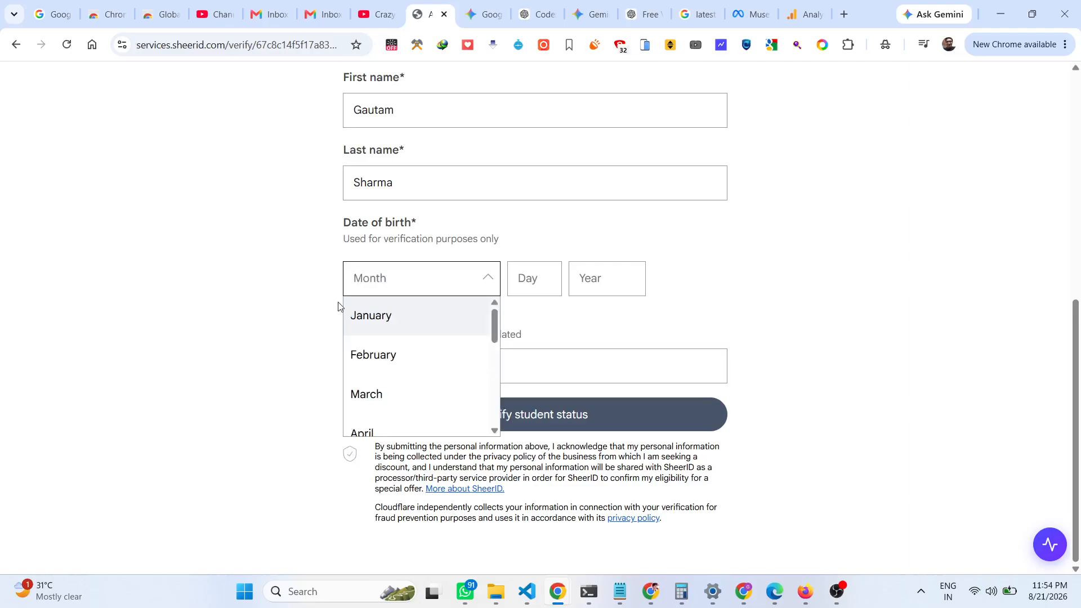
click(369, 316)
click(529, 280)
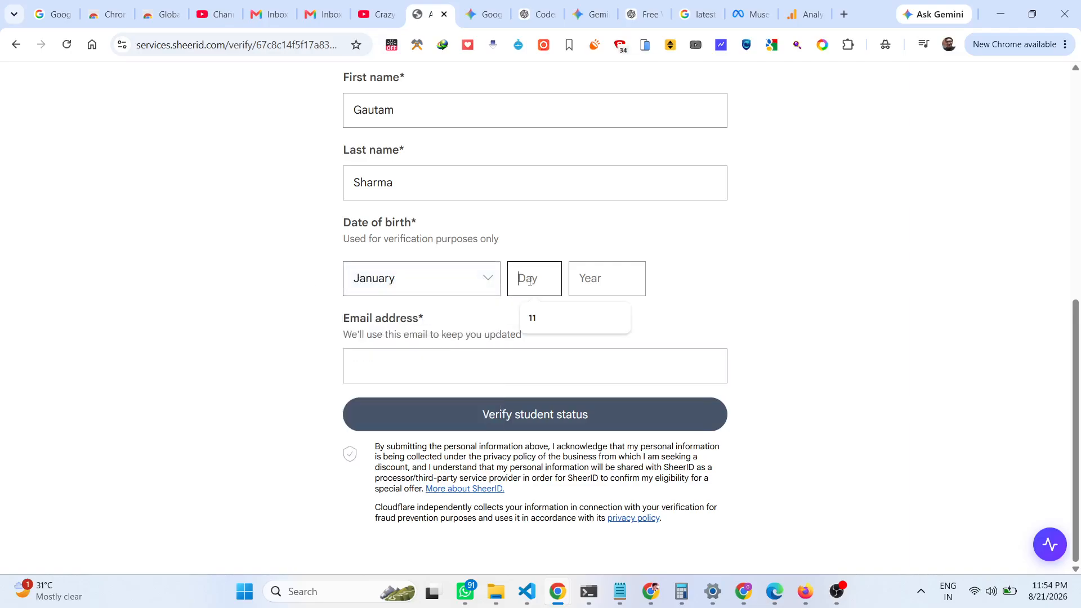
text(11)
click(602, 280)
text(19)
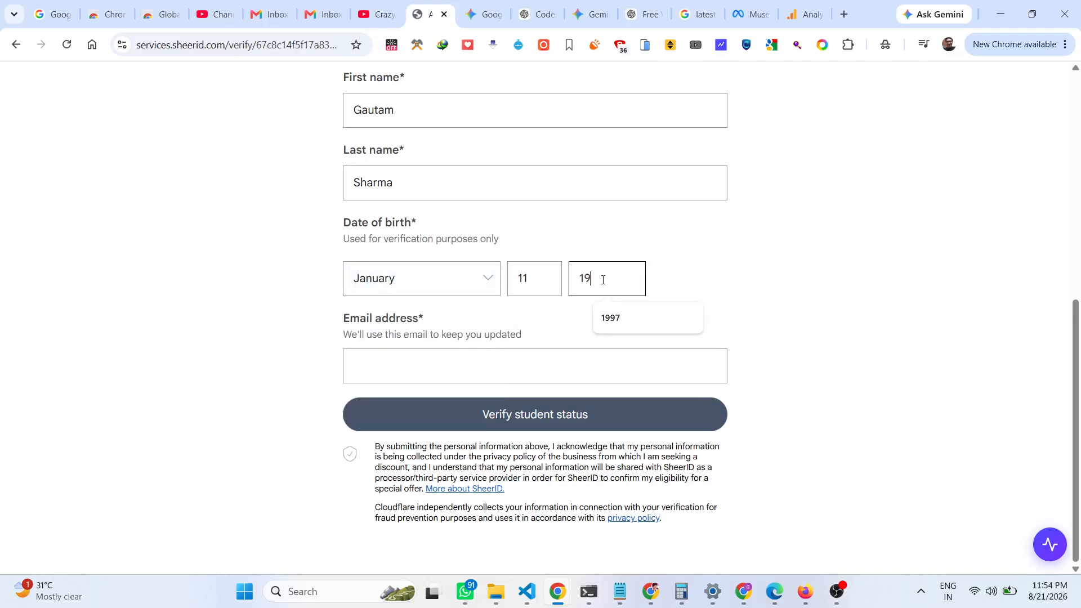
text(97)
click(597, 311)
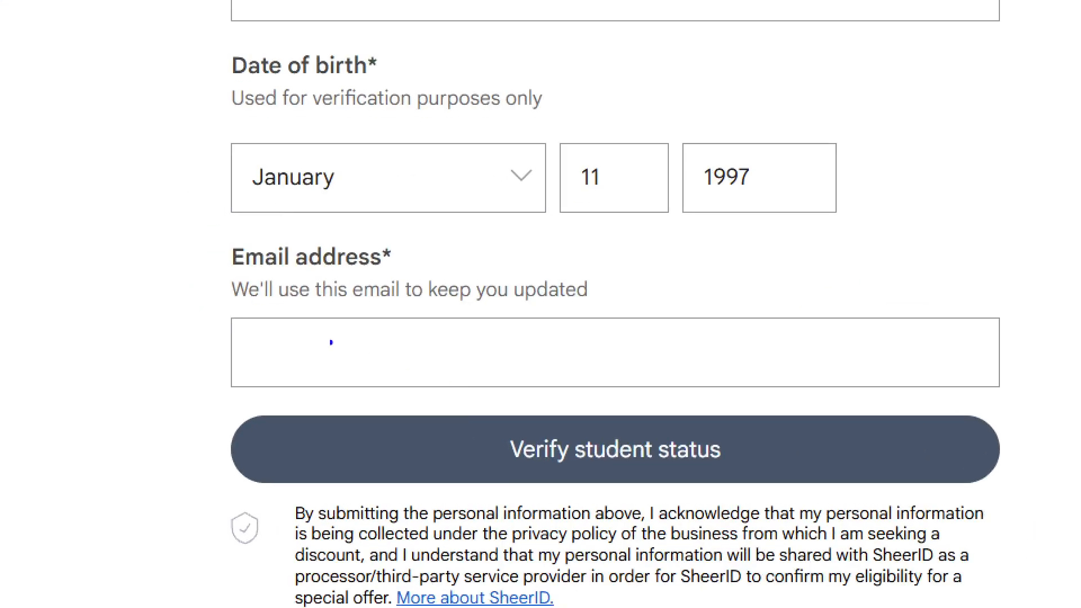
Fill the e-mail field with the suggested address.
click(427, 369)
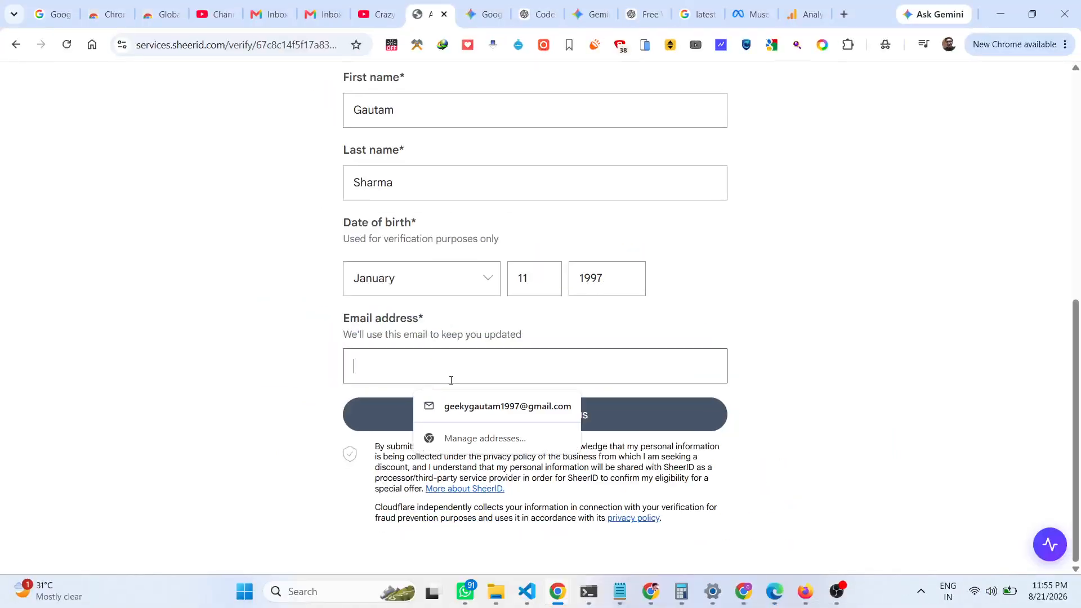
click(469, 401)
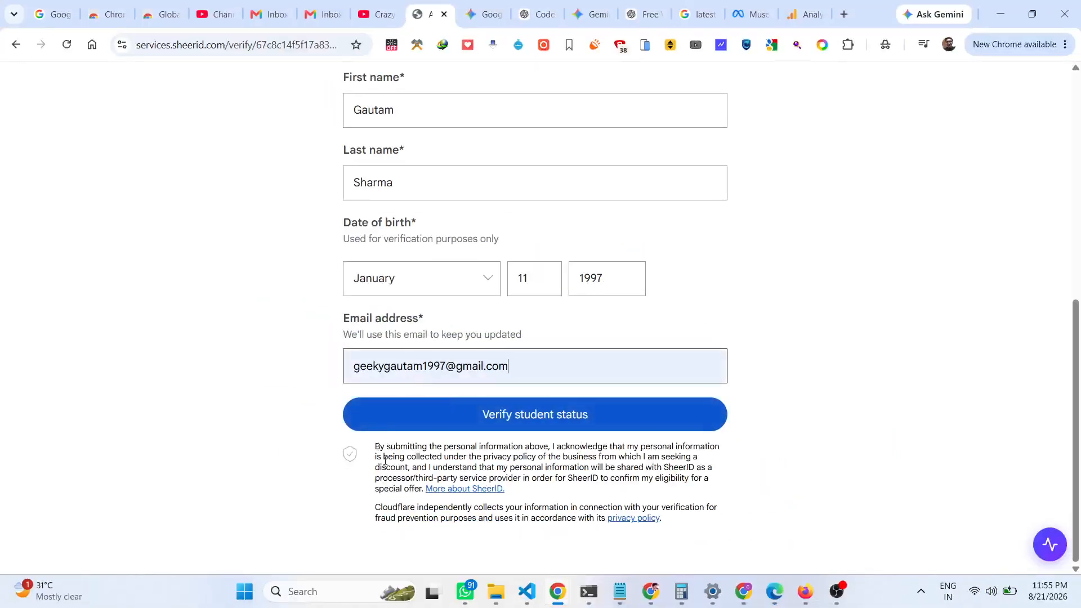
scroll(394, 450, up, 6)
scroll(440, 346, down, 3)
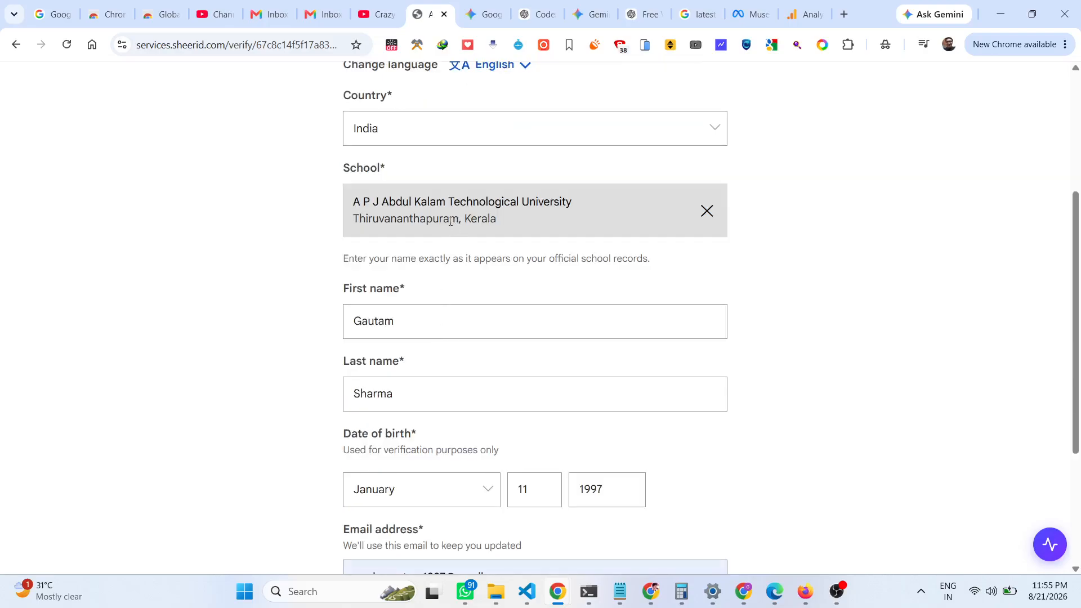
Clear the school and search again, choosing A P J Abdul Kalam Technological University.
click(707, 210)
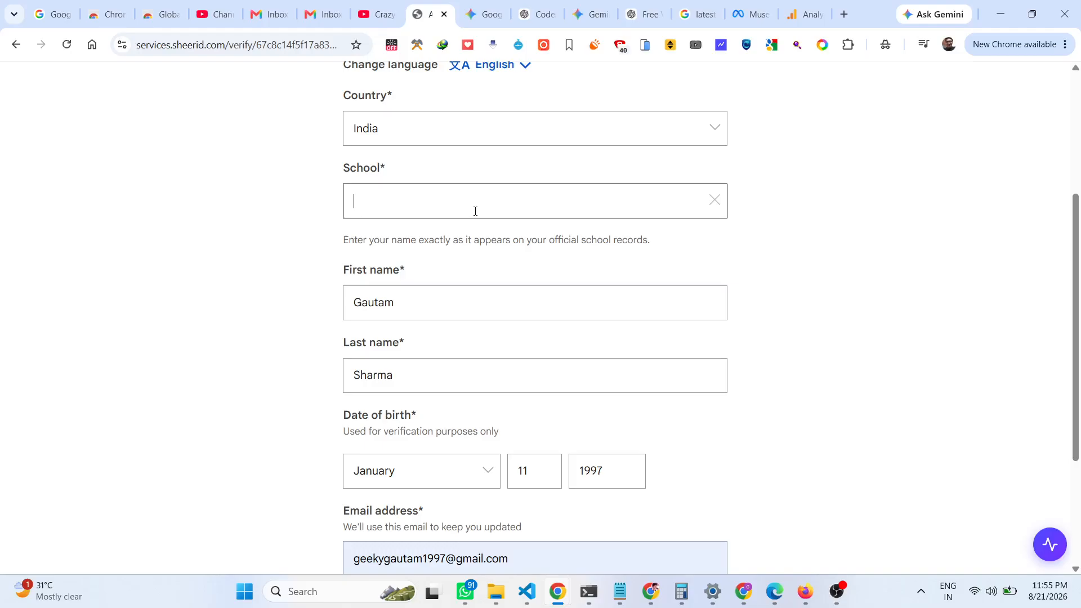
text(Avb P)
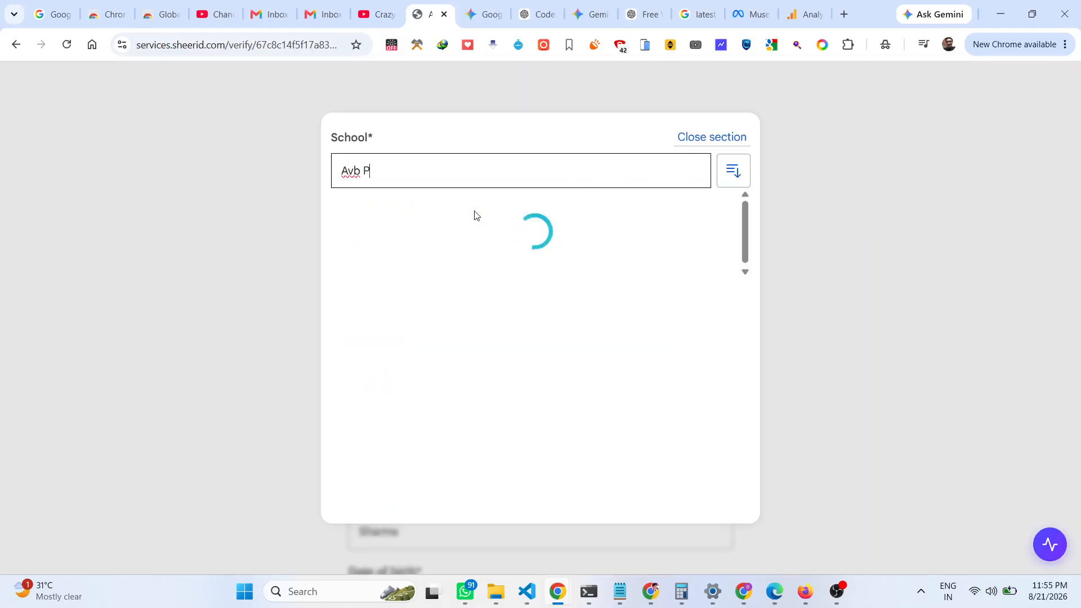
key(BackSpace)
key(BackSpace)
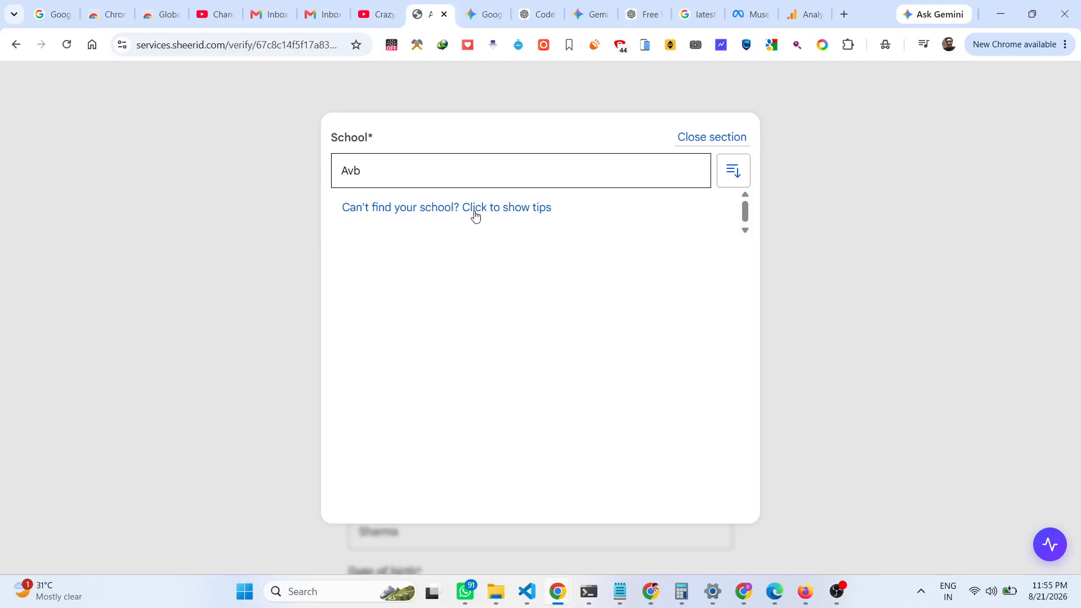
key(BackSpace)
key(BackSpace)
text(VB)
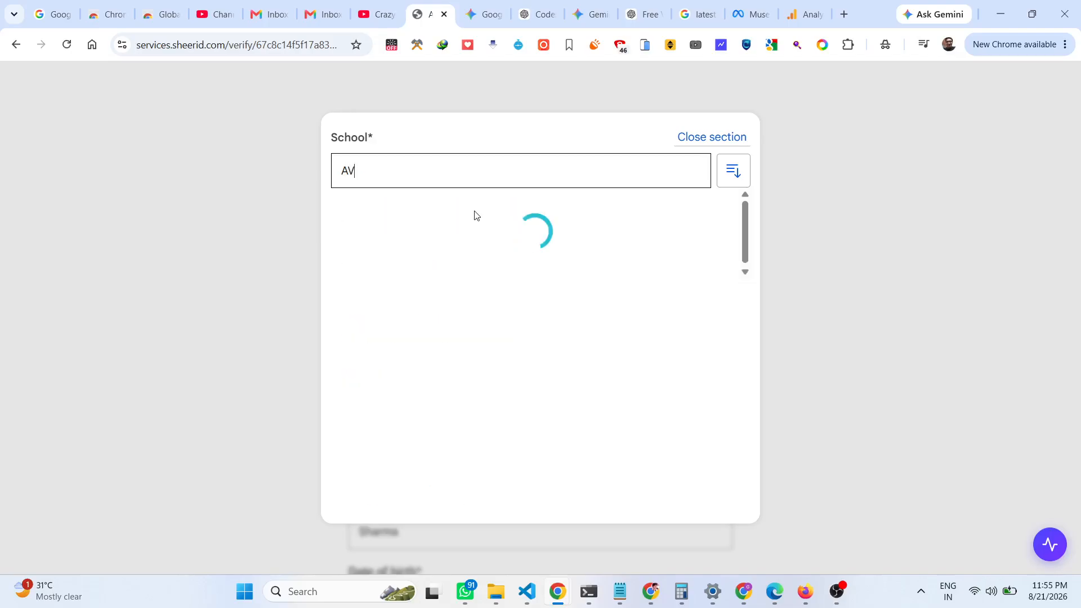
key(BackSpace)
key(BackSpace)
key(BackSpace)
click(516, 229)
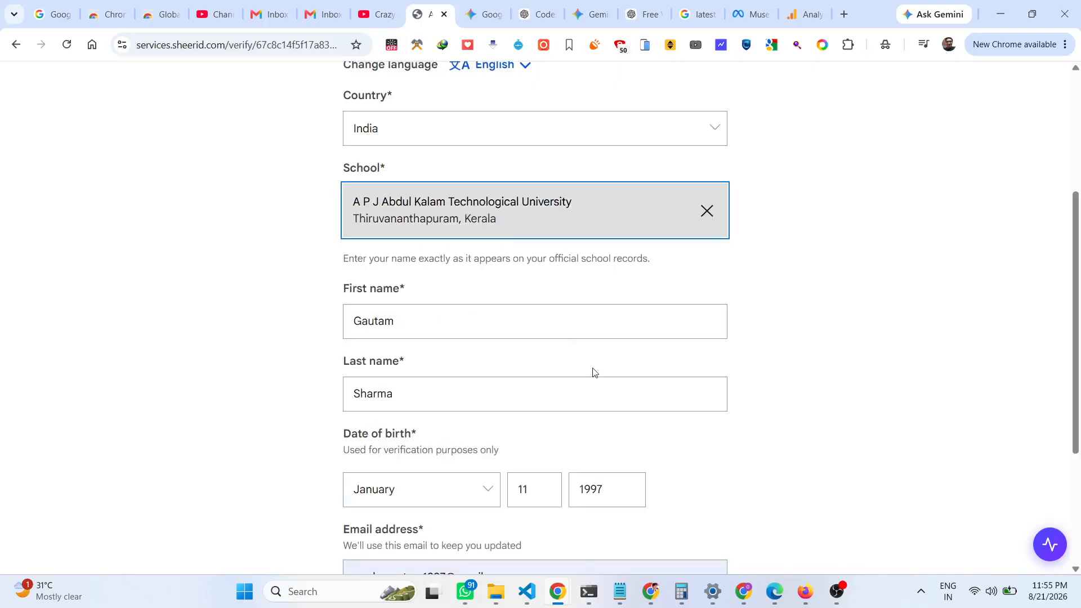
scroll(560, 393, down, 4)
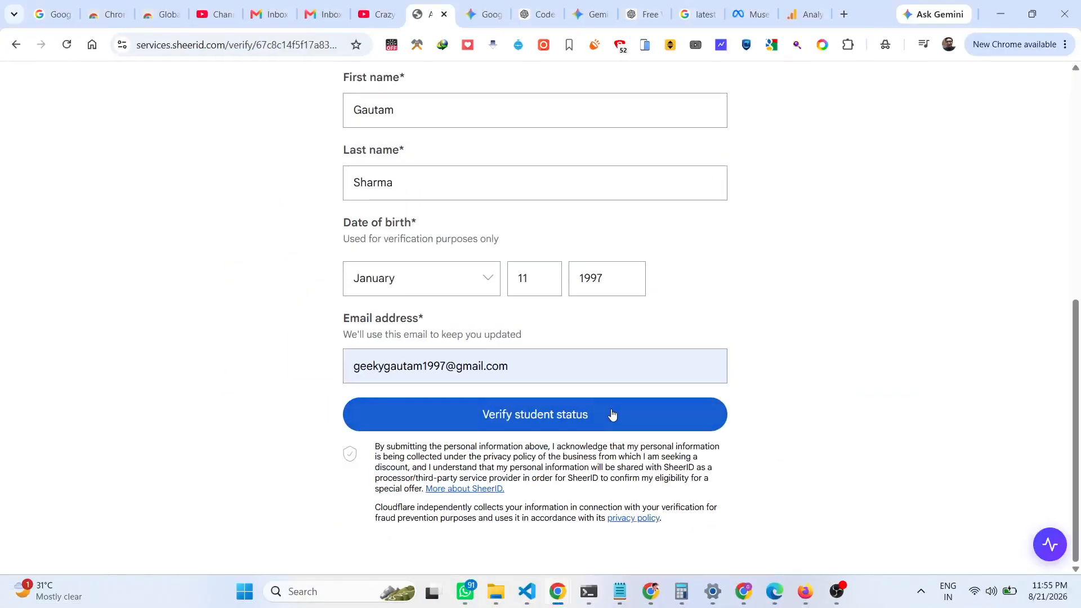
Submit the student verification form and open the school sign-in page in a new tab.
click(686, 427)
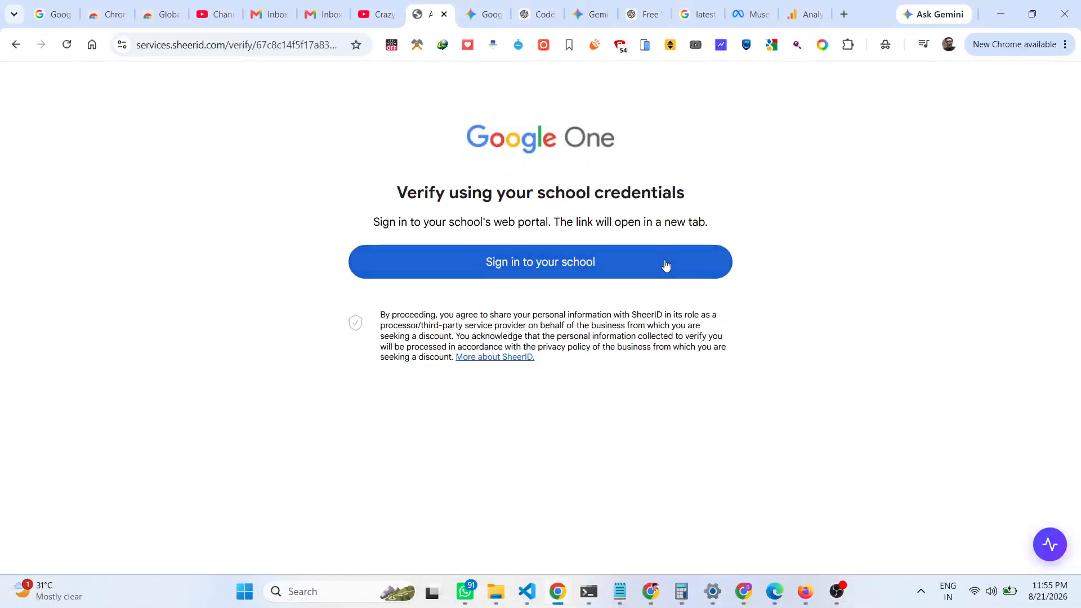
click(665, 264)
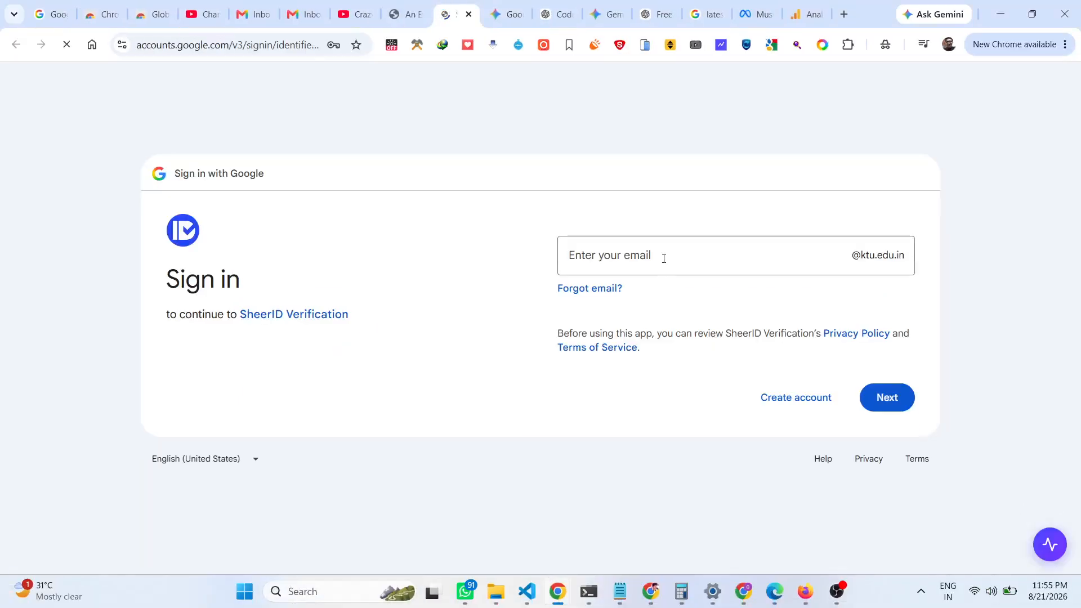
Close the True Key and saved-email popups, then enter the school username and continue.
click(613, 253)
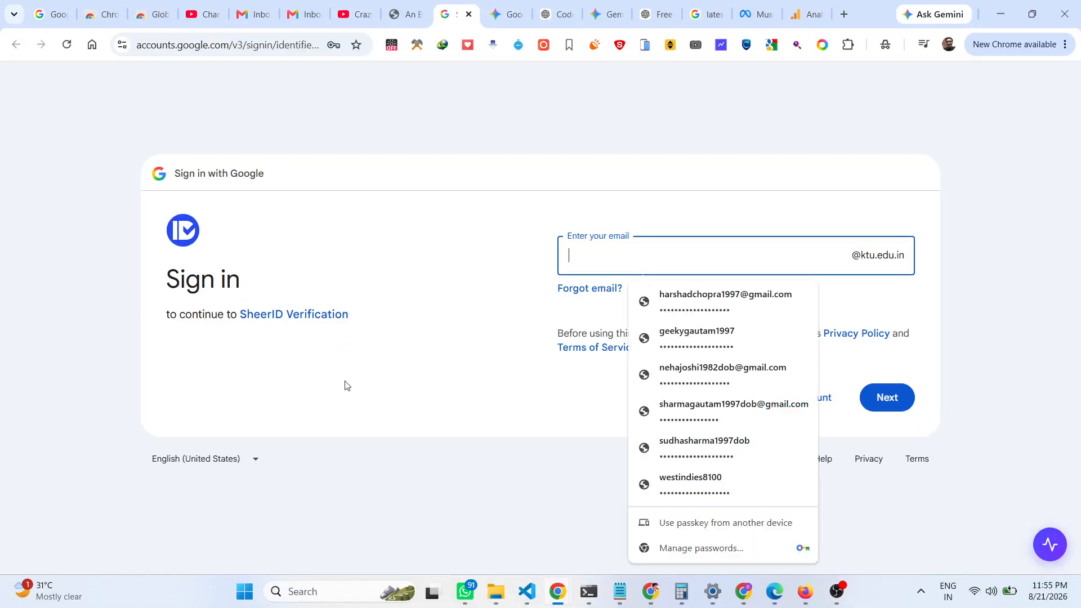
click(315, 374)
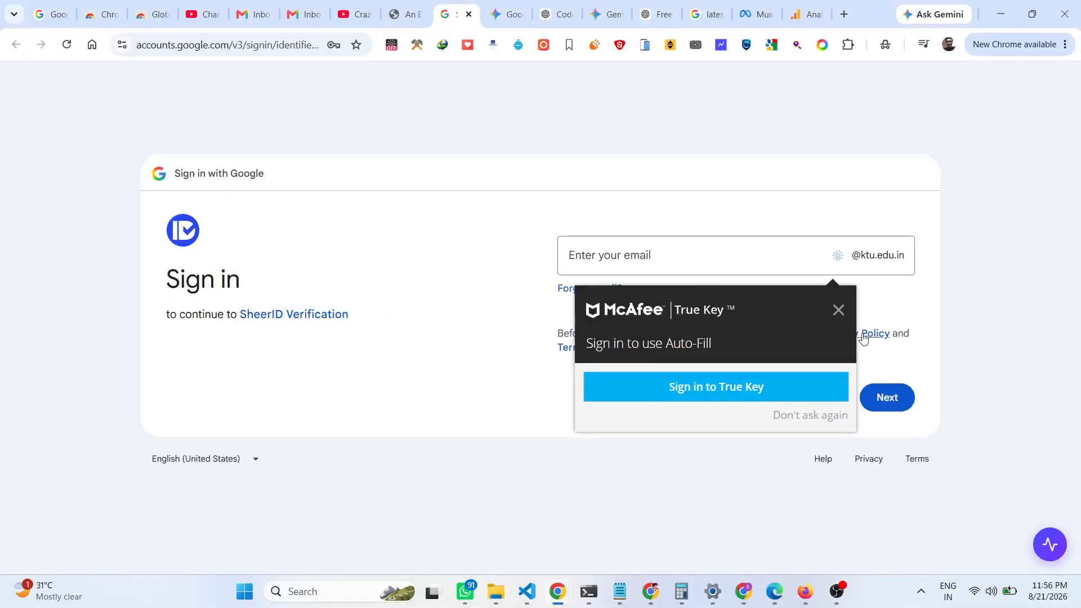
click(838, 310)
click(709, 261)
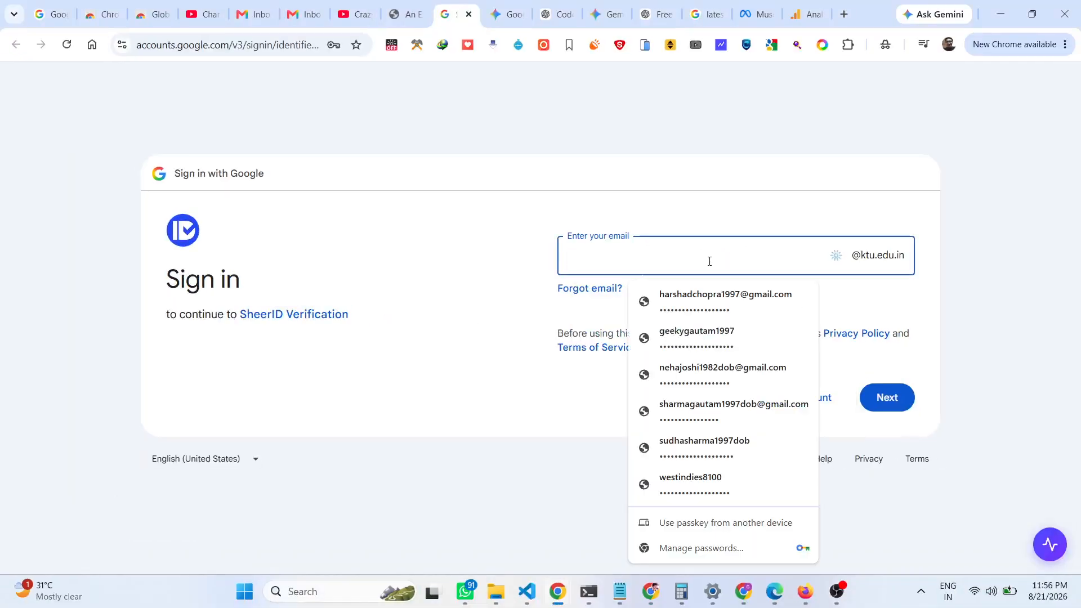
click(501, 304)
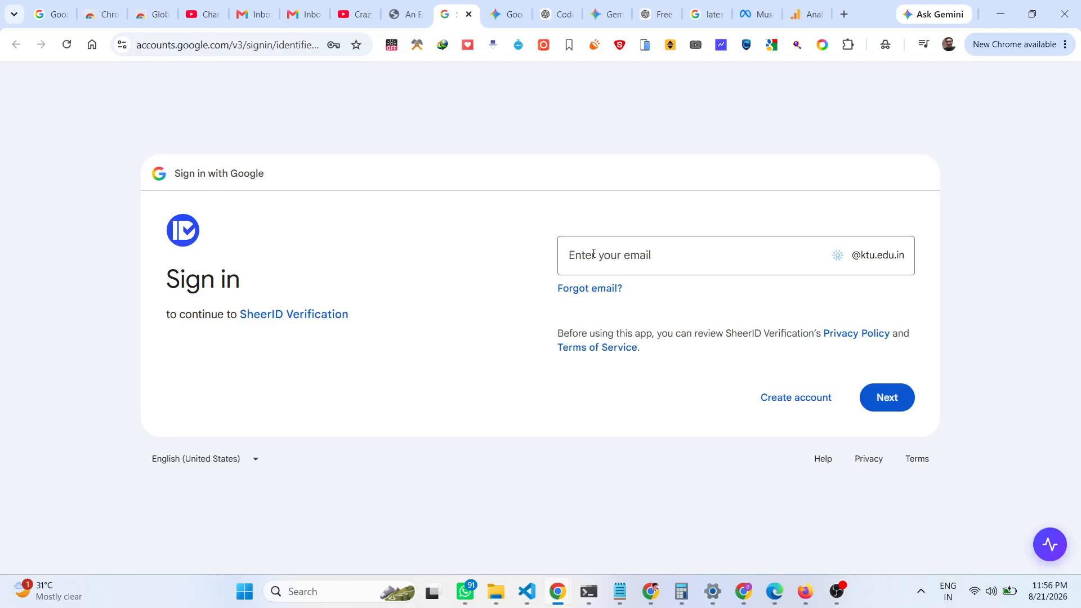
click(597, 255)
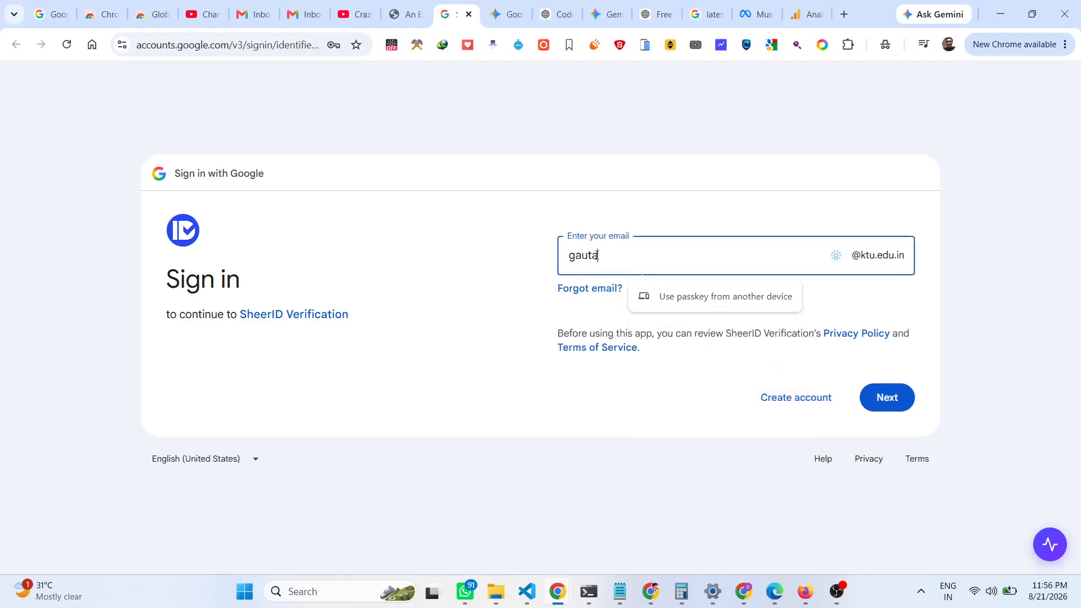
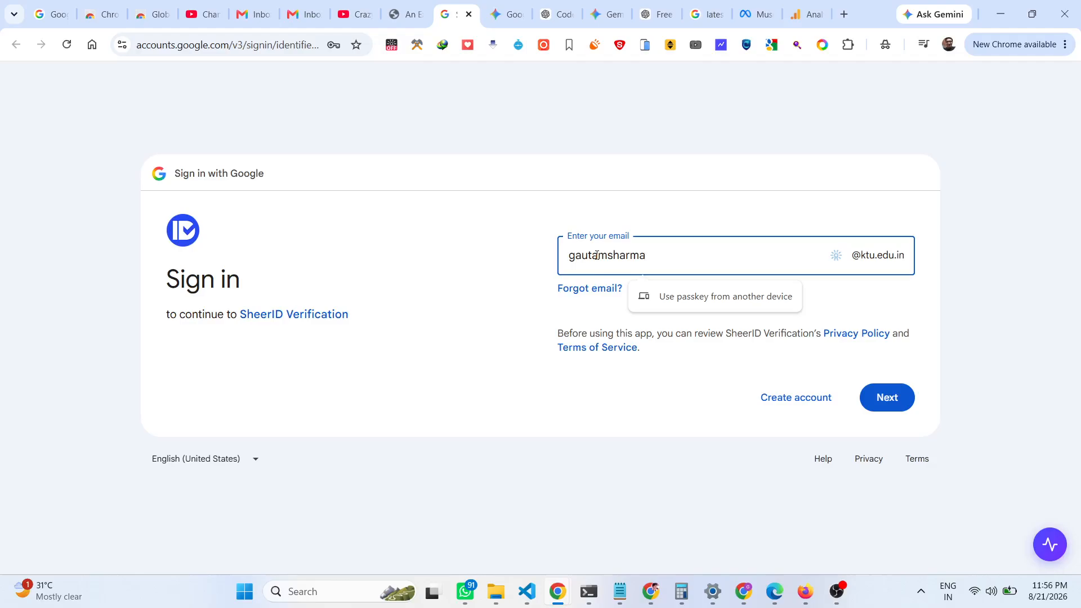
click(876, 396)
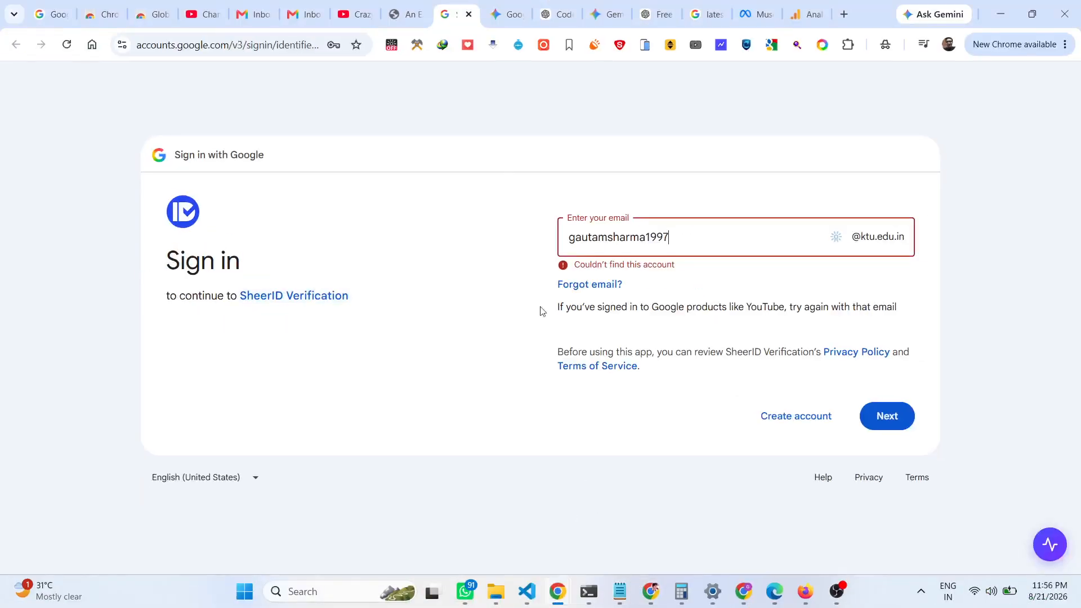
Go back twice in the SheerID tab, reload, then switch to the Gemini subscriptions tab.
click(400, 12)
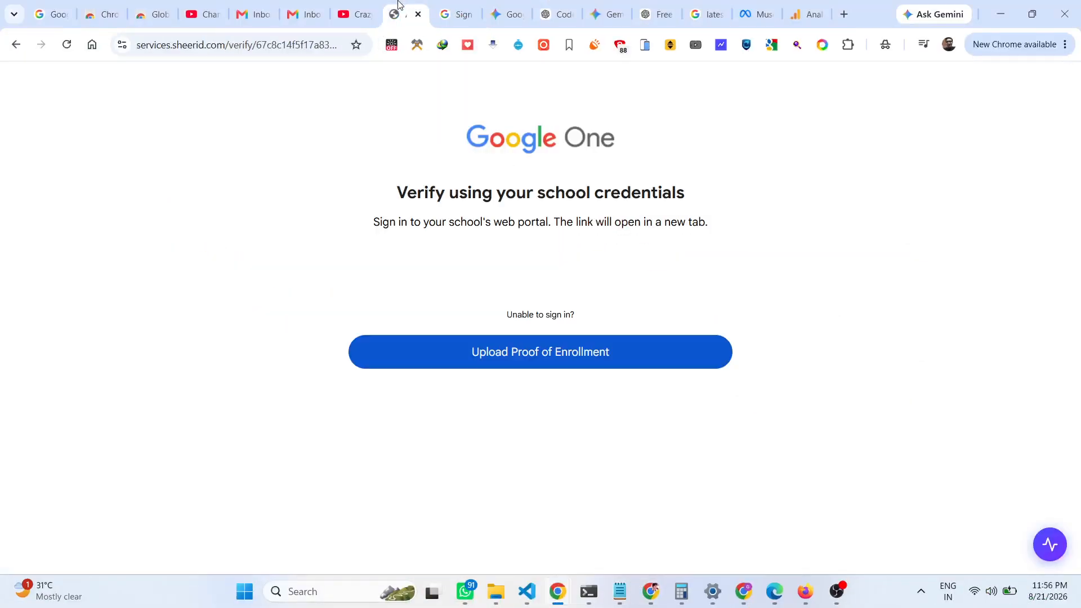
click(13, 51)
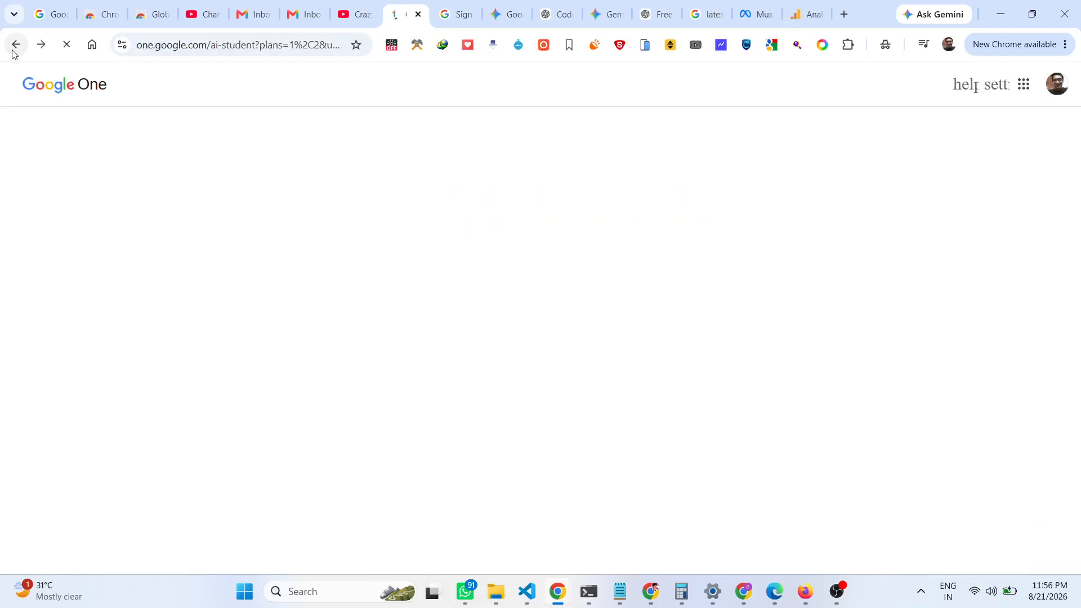
click(13, 44)
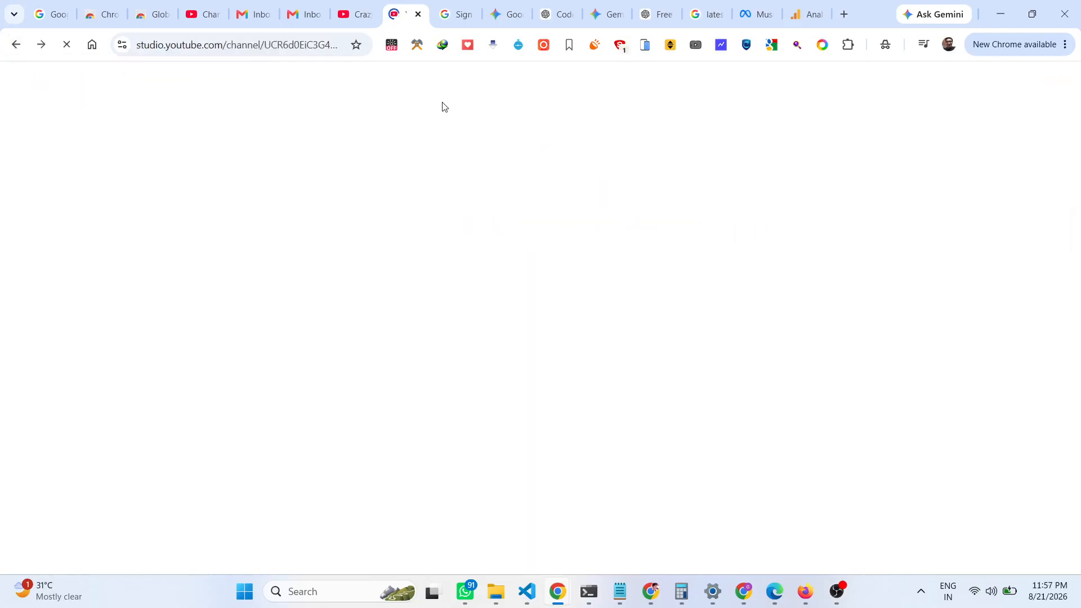
click(16, 45)
click(59, 50)
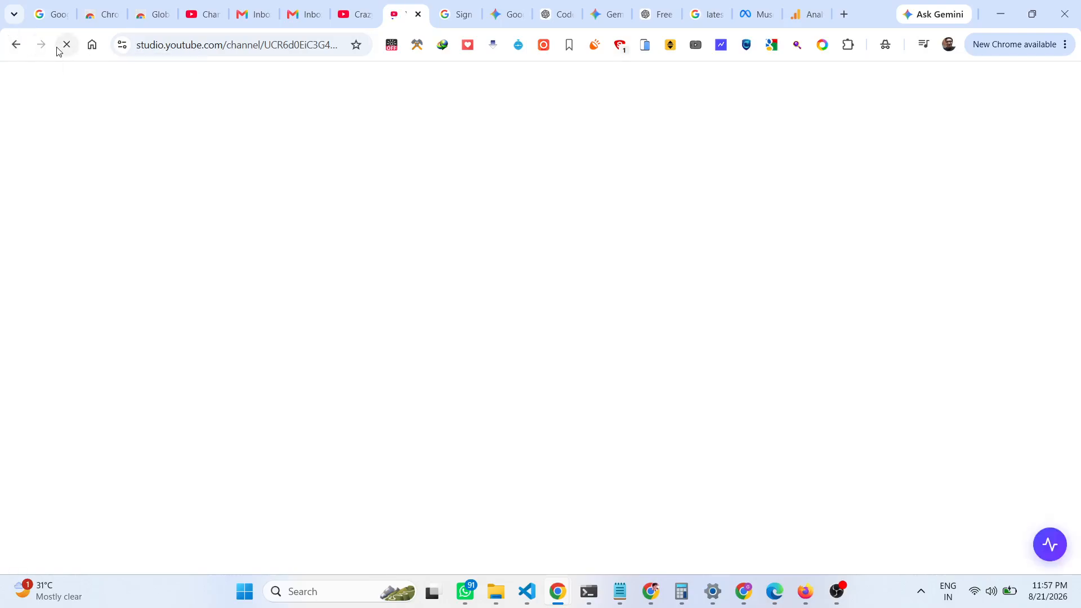
click(258, 49)
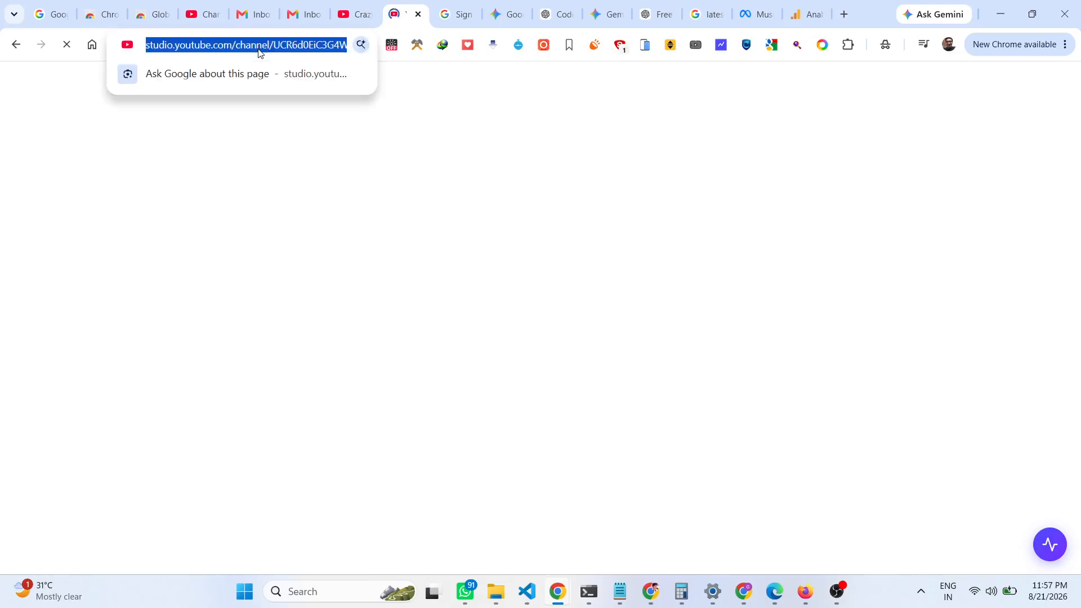
click(510, 11)
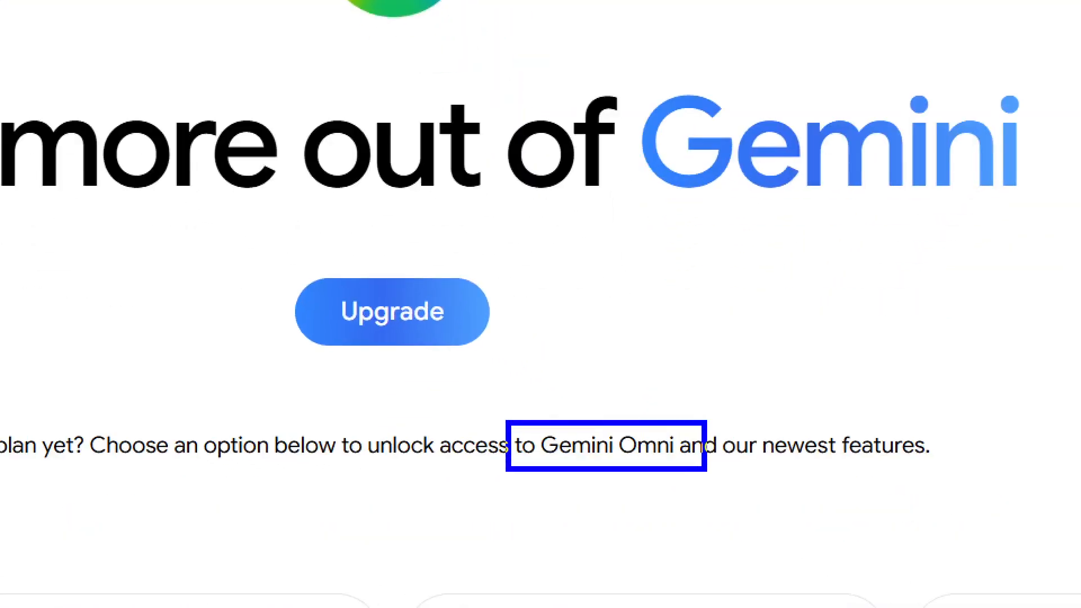
Review the Gemini subscription pricing cards, select the page address, then switch to OBS Studio.
scroll(661, 467, down, 7)
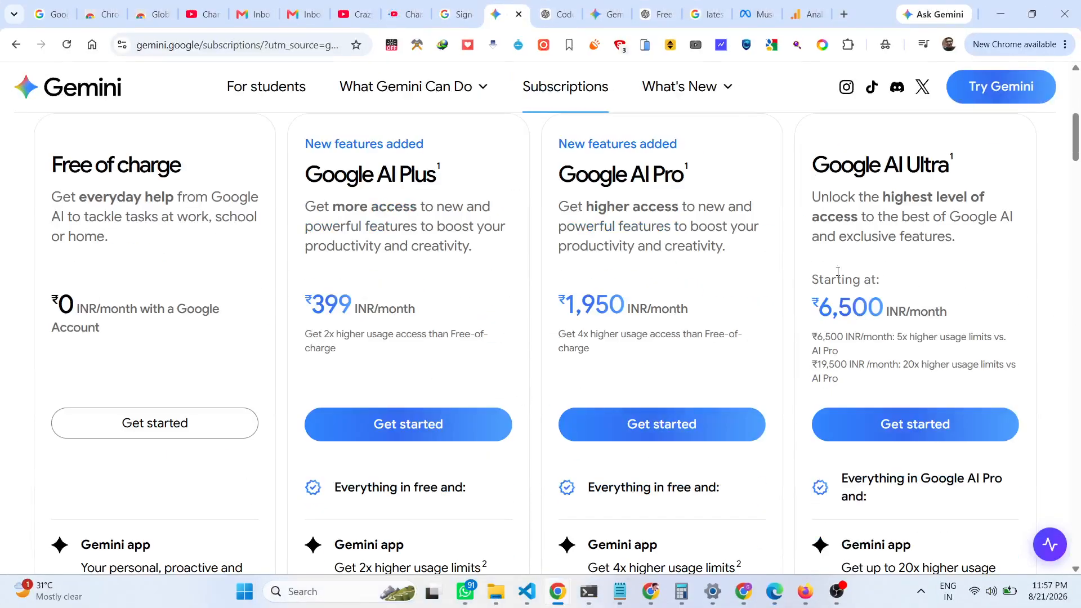
scroll(796, 311, up, 7)
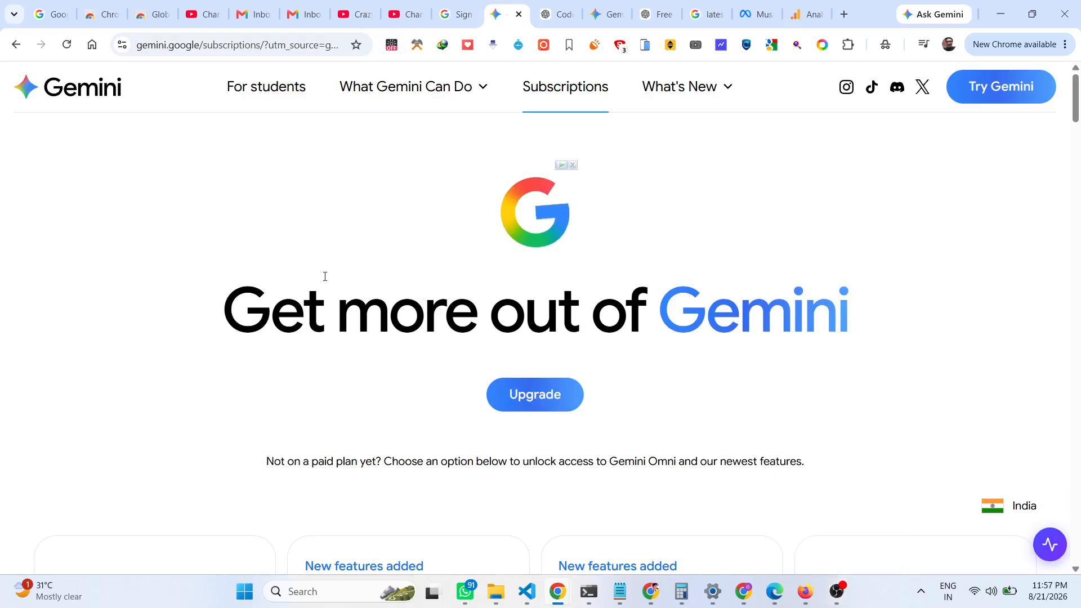
click(338, 45)
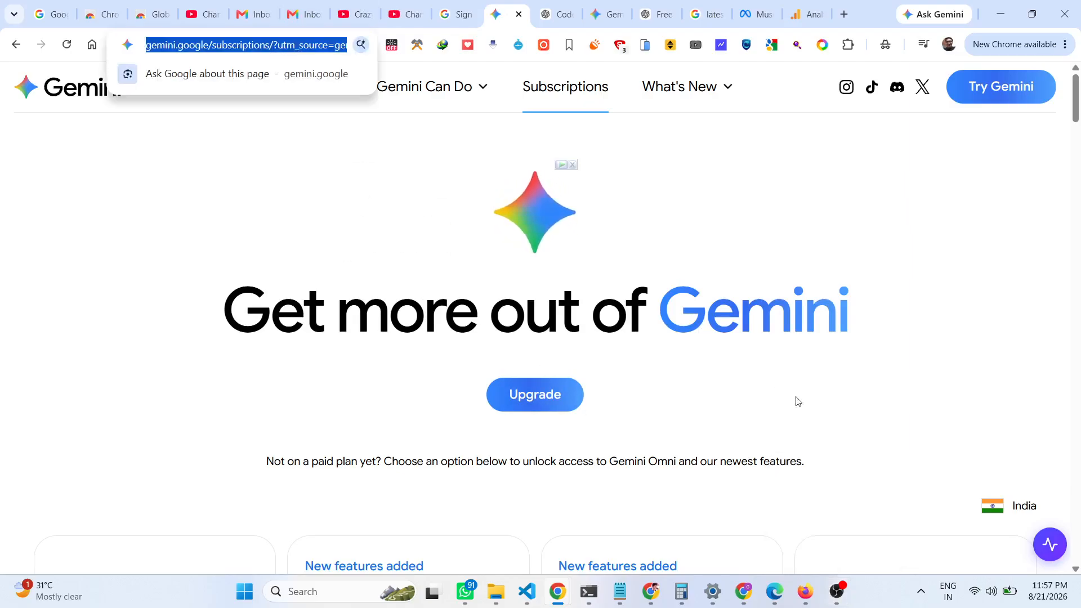
click(837, 595)
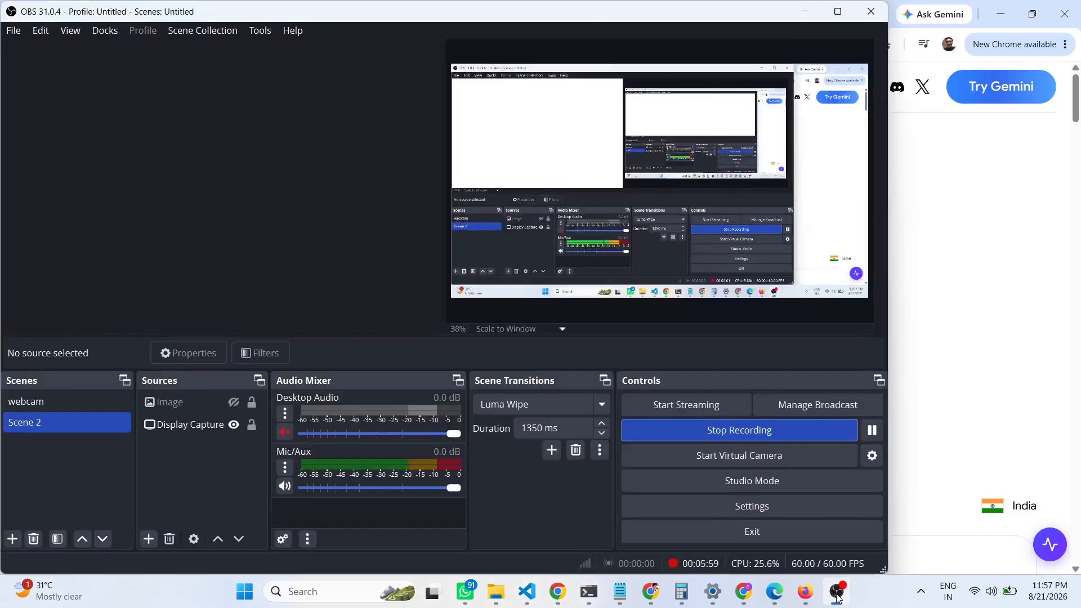